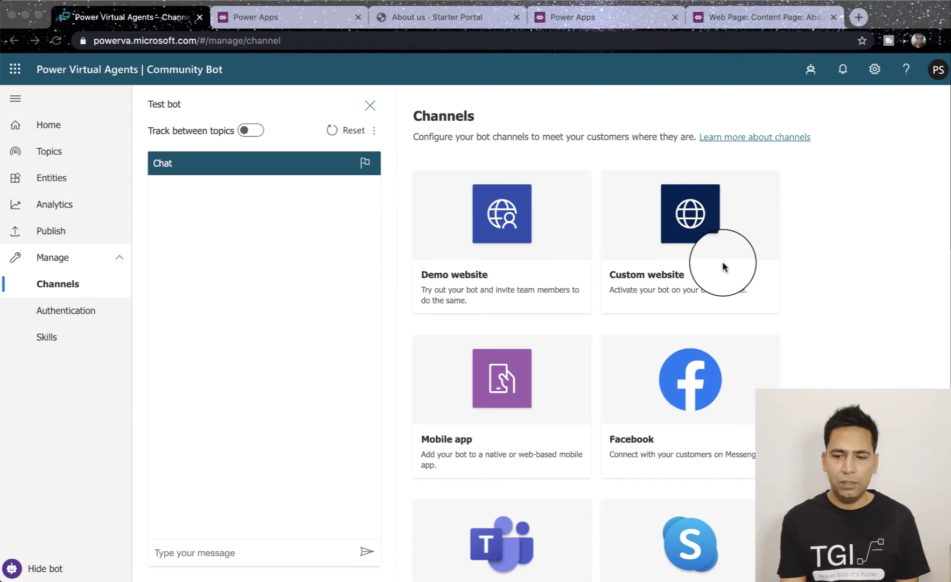
Step: Open the bot's Custom website options, check the live portal, and copy the default embed code
{"action": "left_click", "coordinate": [660, 277]}
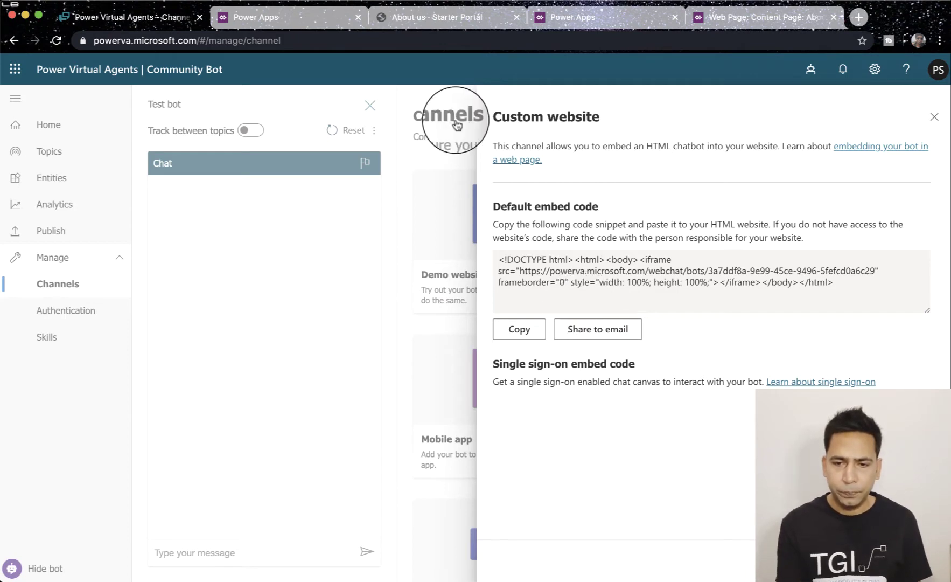
{"action": "left_click", "coordinate": [456, 18]}
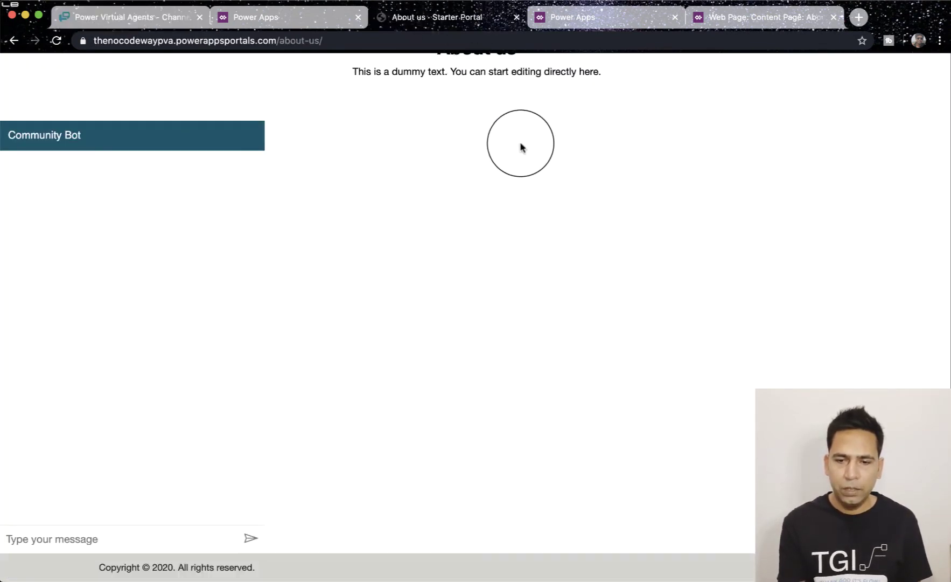
{"action": "left_click", "coordinate": [539, 81]}
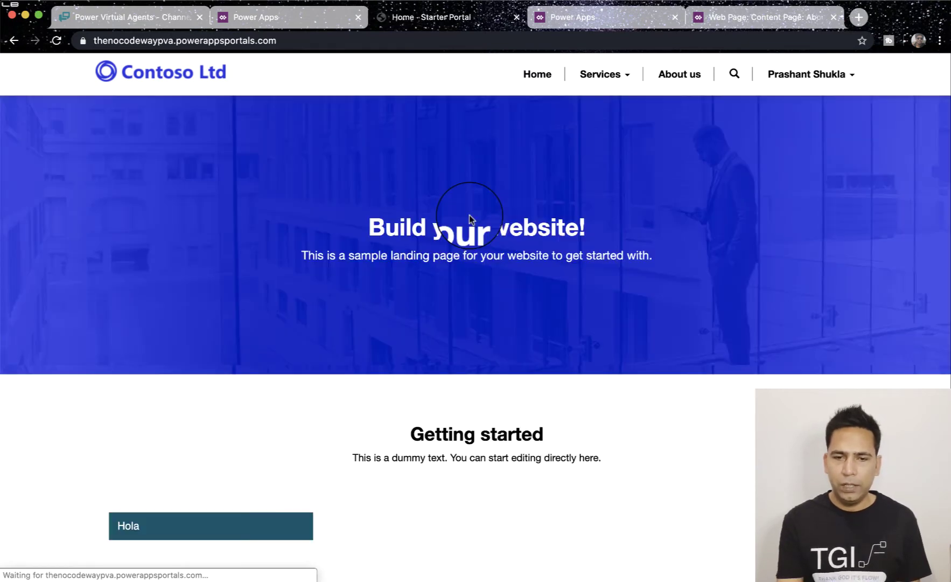
{"action": "left_click", "coordinate": [152, 26]}
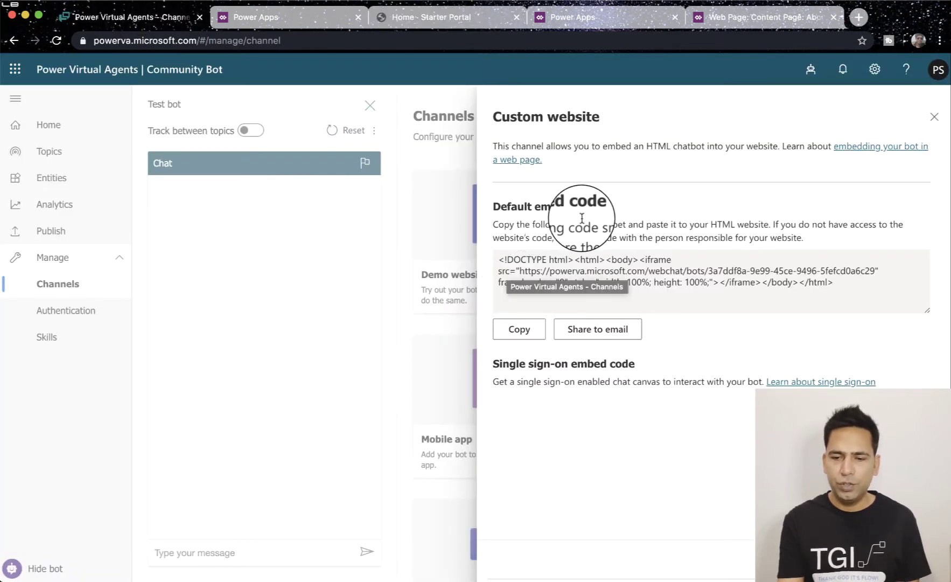
{"action": "left_click", "coordinate": [519, 329]}
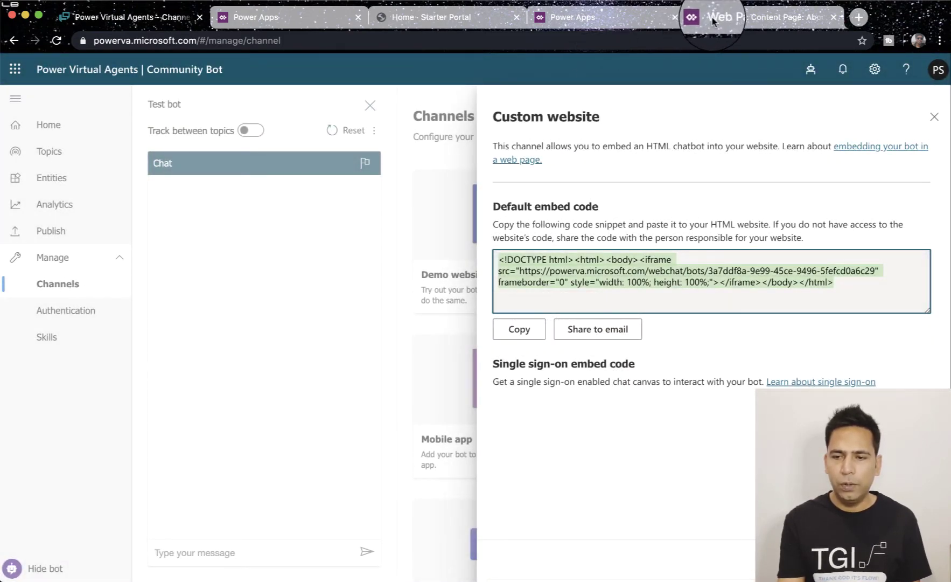
{"action": "left_click", "coordinate": [712, 21]}
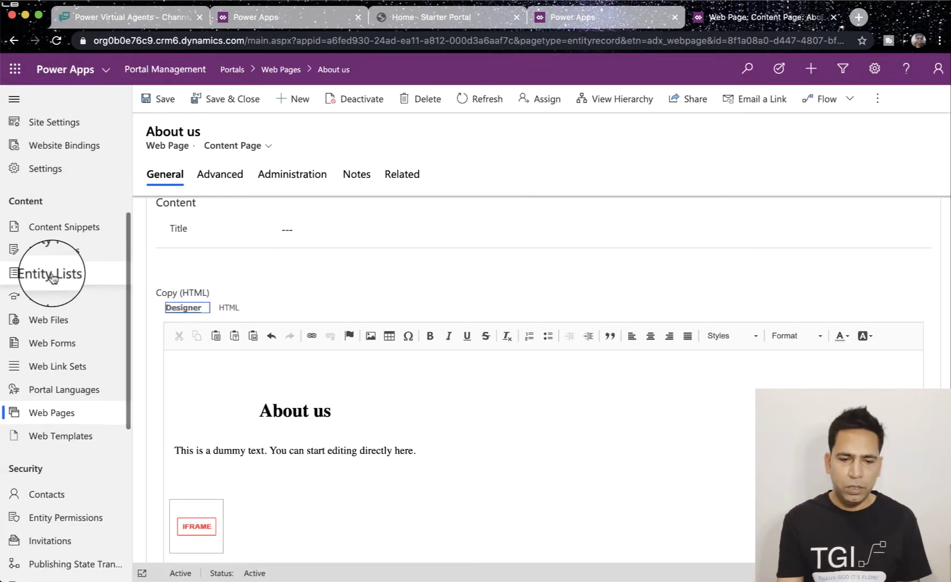
{"action": "scroll", "coordinate": [54, 273], "scroll_direction": "up", "scroll_amount": 3}
{"action": "left_click", "coordinate": [50, 492]}
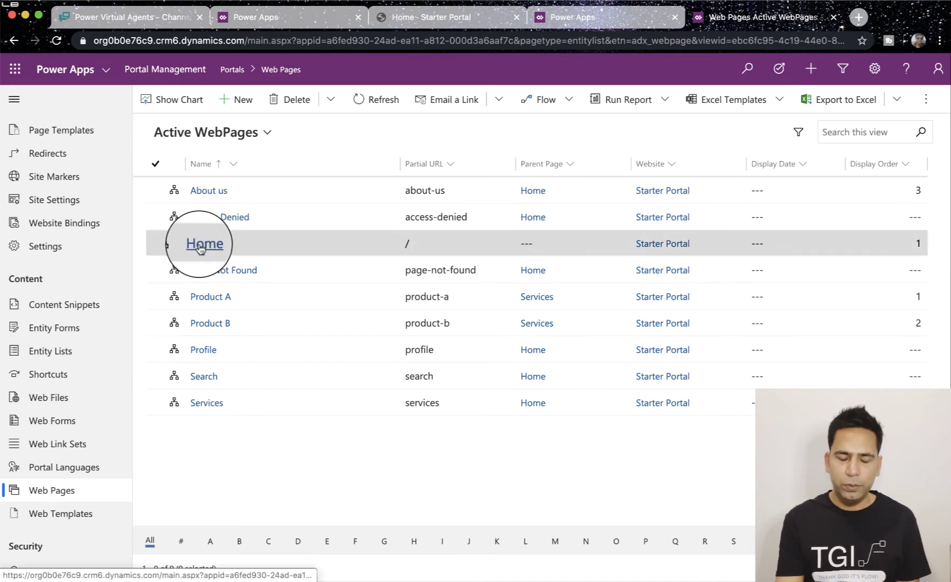
{"action": "left_click", "coordinate": [208, 191]}
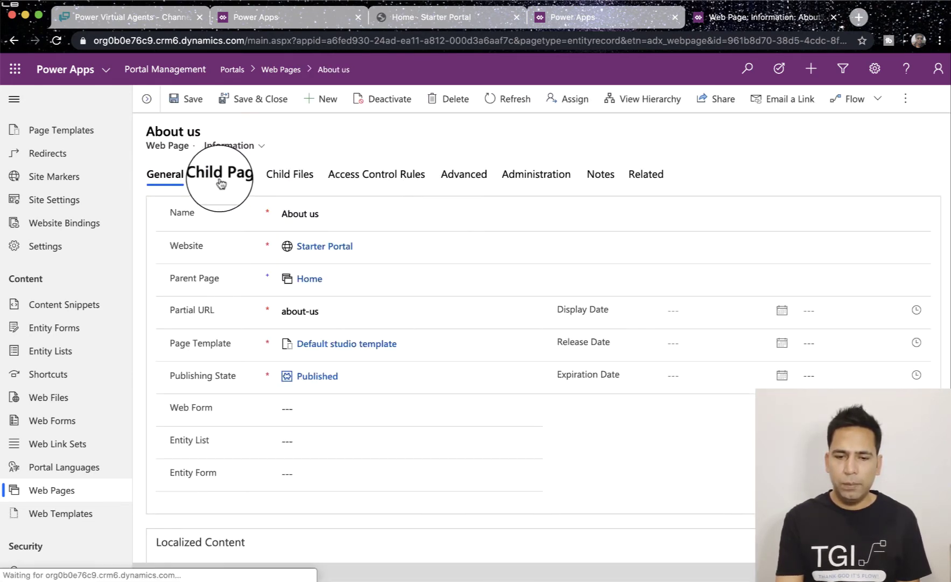
{"action": "scroll", "coordinate": [240, 367], "scroll_direction": "down", "scroll_amount": 5}
{"action": "scroll", "coordinate": [237, 364], "scroll_direction": "down", "scroll_amount": 3}
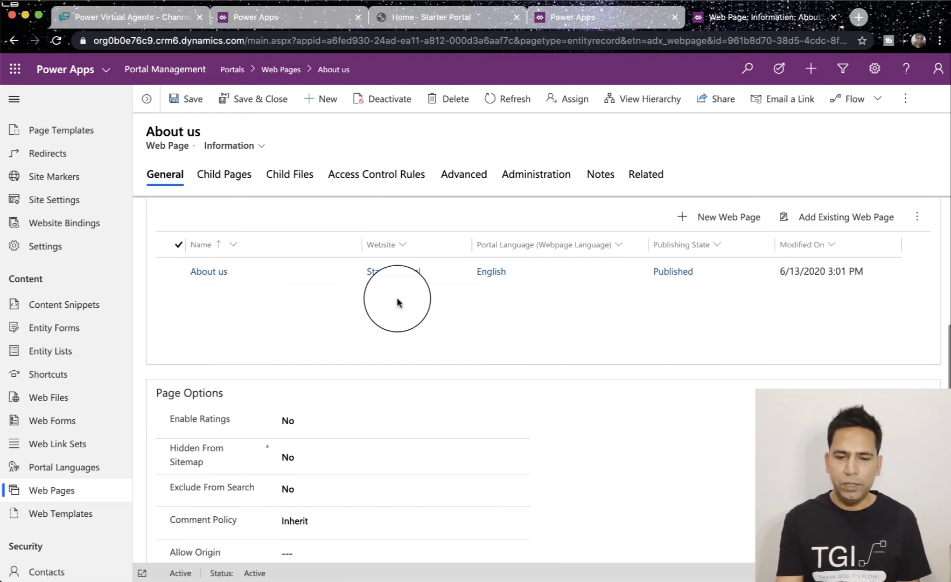
{"action": "scroll", "coordinate": [397, 297], "scroll_direction": "up", "scroll_amount": 1}
{"action": "left_click", "coordinate": [208, 316]}
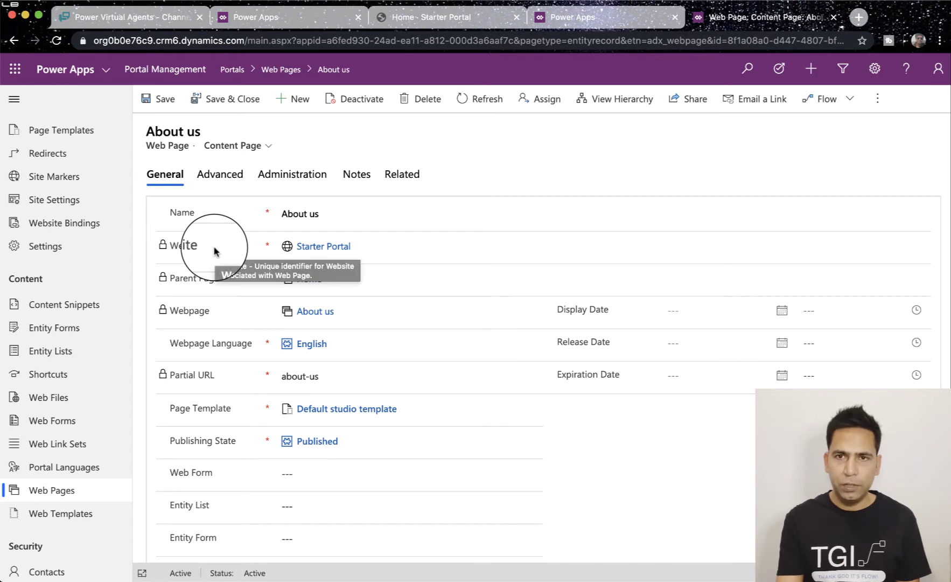
Step: Show the About us page's HTML source in the Copy (HTML) editor
{"action": "scroll", "coordinate": [214, 249], "scroll_direction": "down", "scroll_amount": 6}
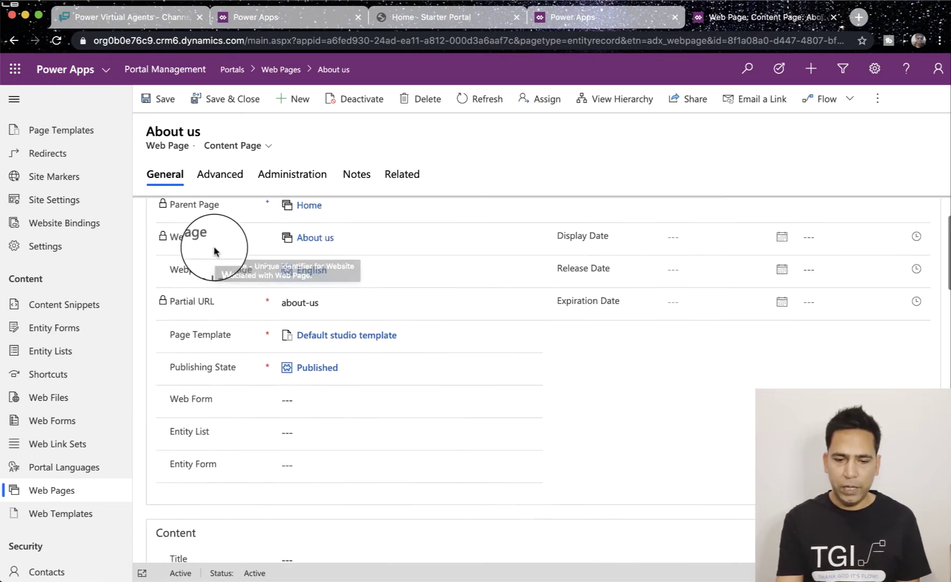
{"action": "scroll", "coordinate": [214, 249], "scroll_direction": "down", "scroll_amount": 3}
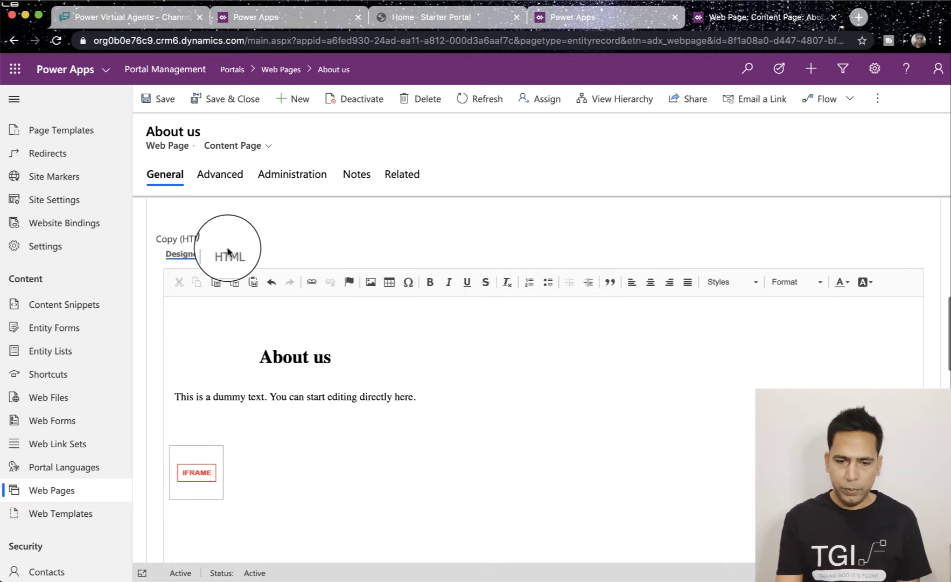
{"action": "left_click", "coordinate": [226, 253]}
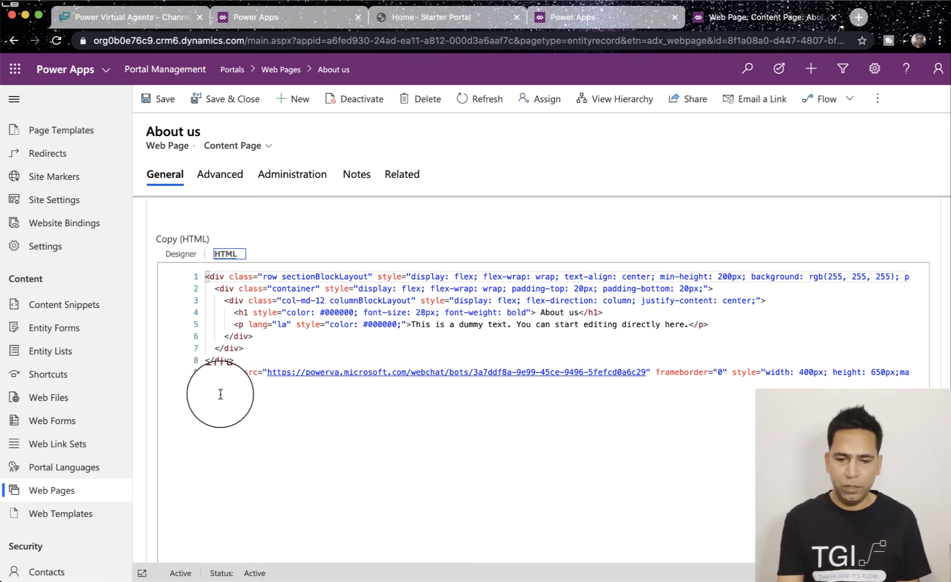
Step: Paste the bot embed code on line 10, then undo the paste
{"action": "left_click", "coordinate": [226, 387]}
{"action": "key", "text": "super+v"}
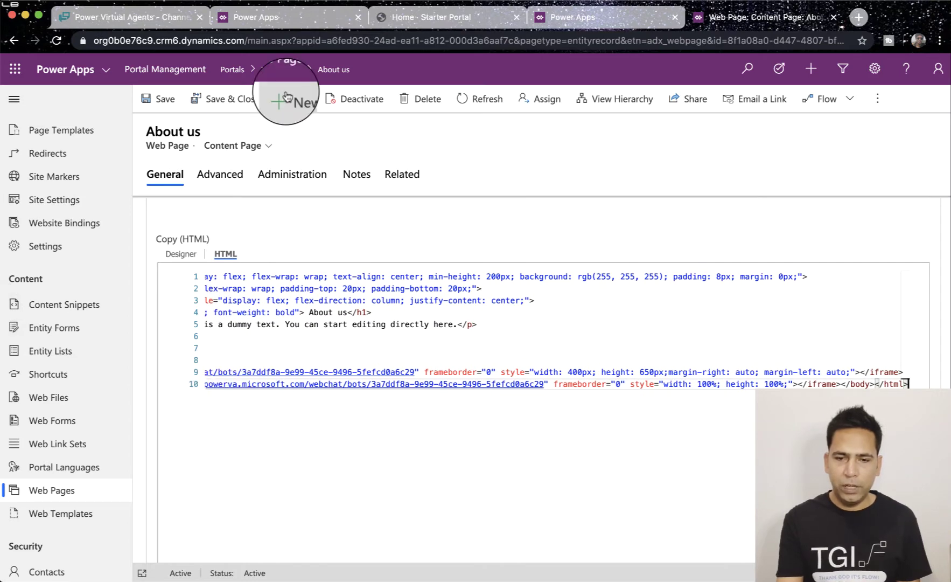
{"action": "left_click", "coordinate": [161, 17]}
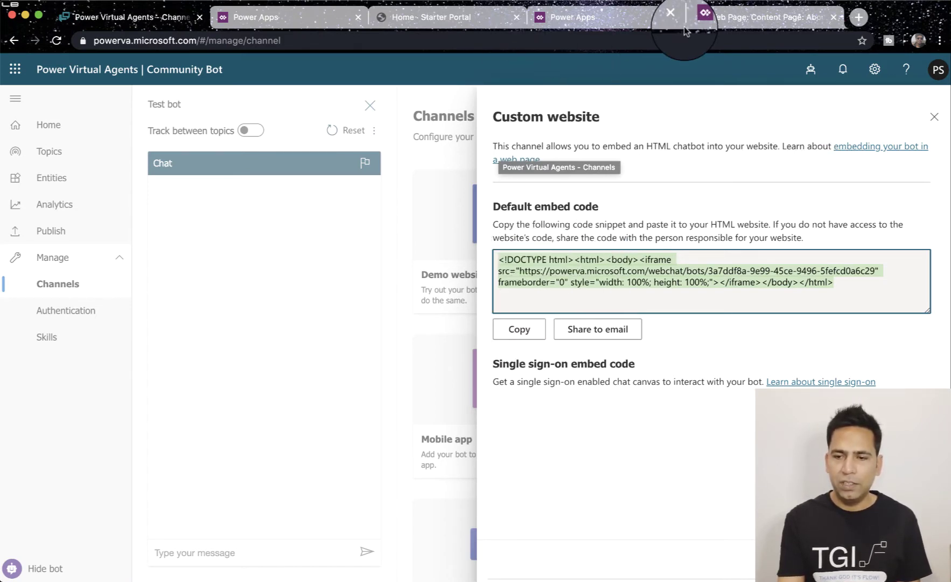
{"action": "left_click", "coordinate": [736, 14]}
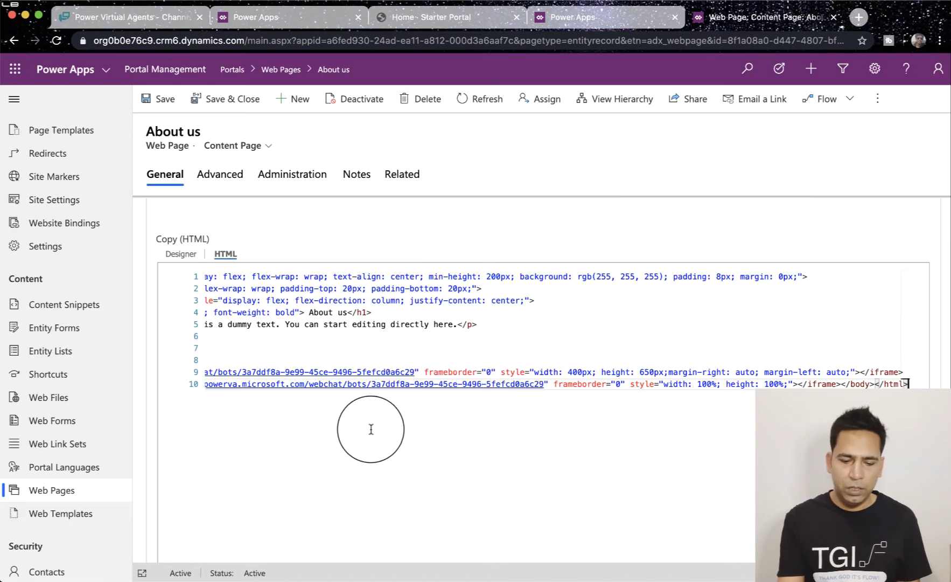
{"action": "key", "text": "super+z"}
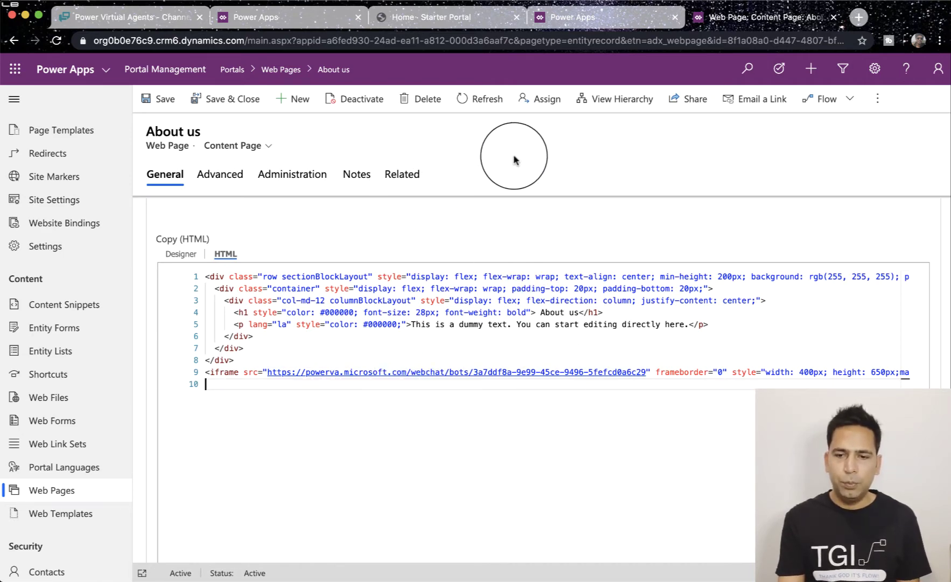
Step: Open the live About us page and scroll down to the embedded Community Bot chat window
{"action": "left_click", "coordinate": [293, 16]}
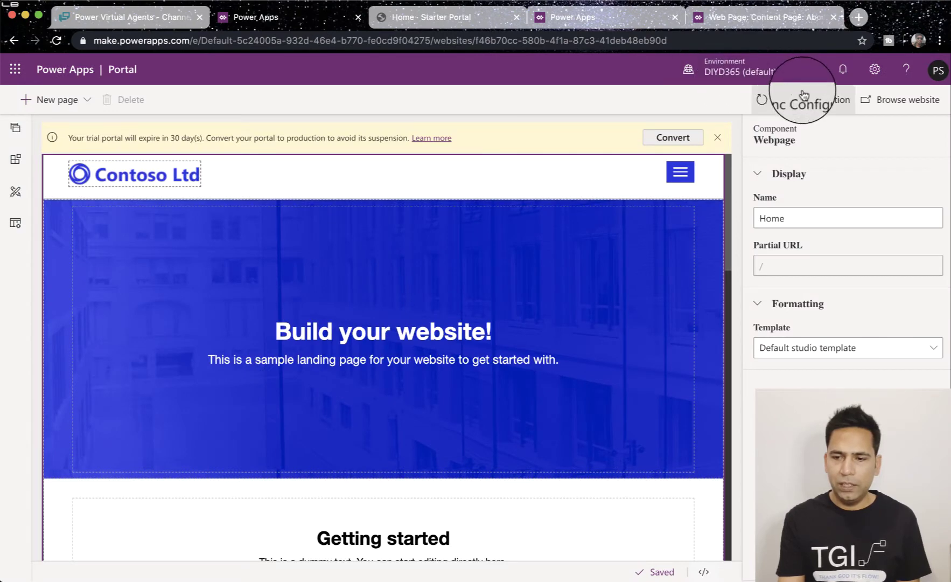
{"action": "left_click", "coordinate": [441, 16]}
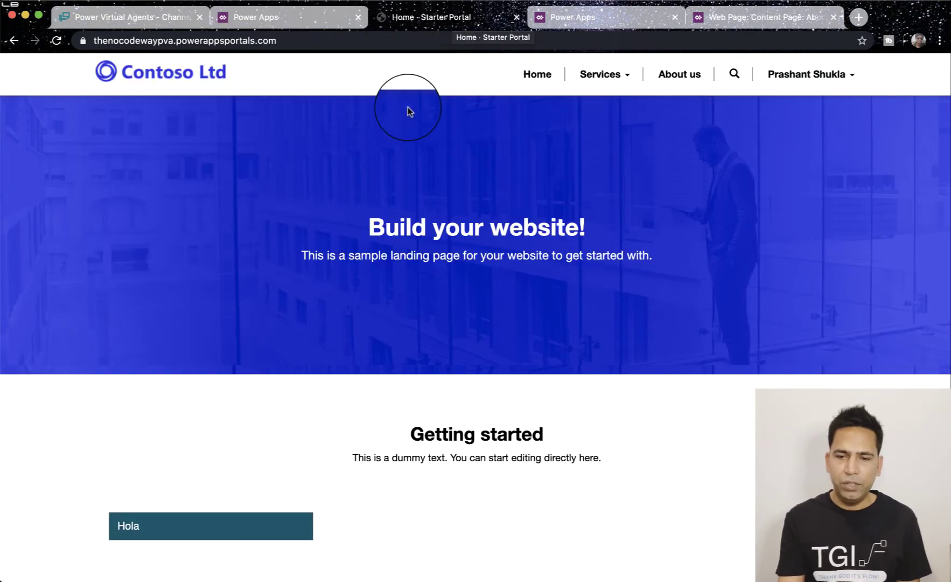
{"action": "left_click", "coordinate": [676, 78]}
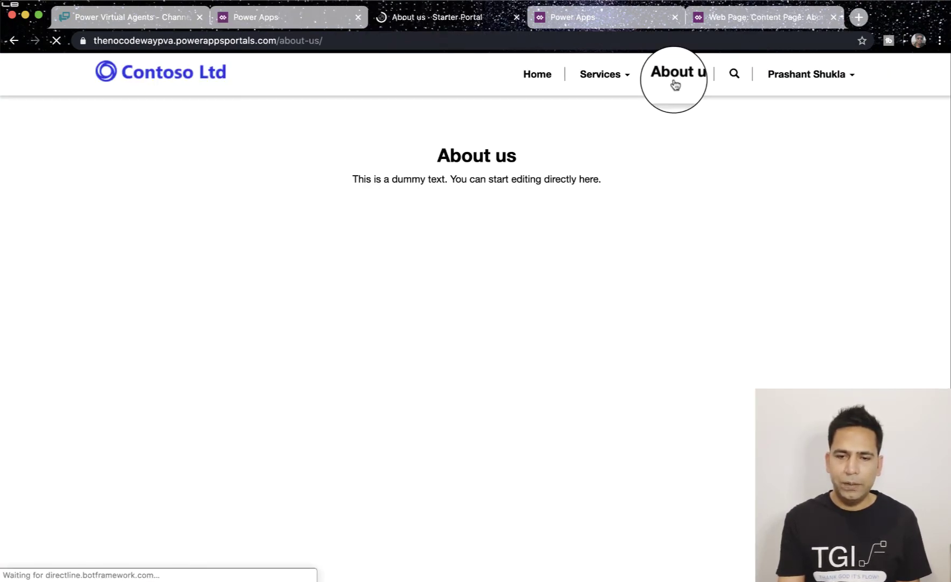
{"action": "scroll", "coordinate": [91, 401], "scroll_direction": "down", "scroll_amount": 3}
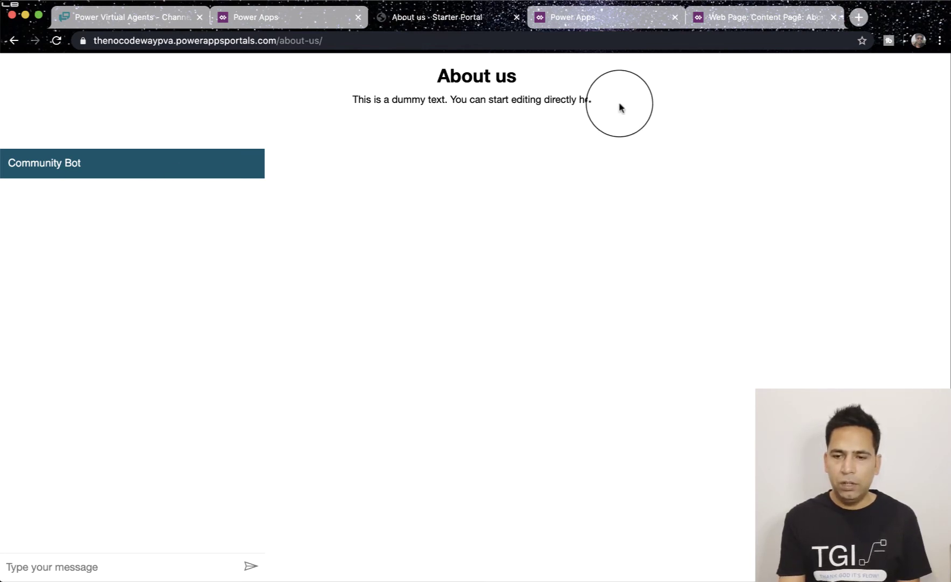
Step: Review the iframe line in the About us HTML, then return to the bot's embed code
{"action": "left_click", "coordinate": [752, 23]}
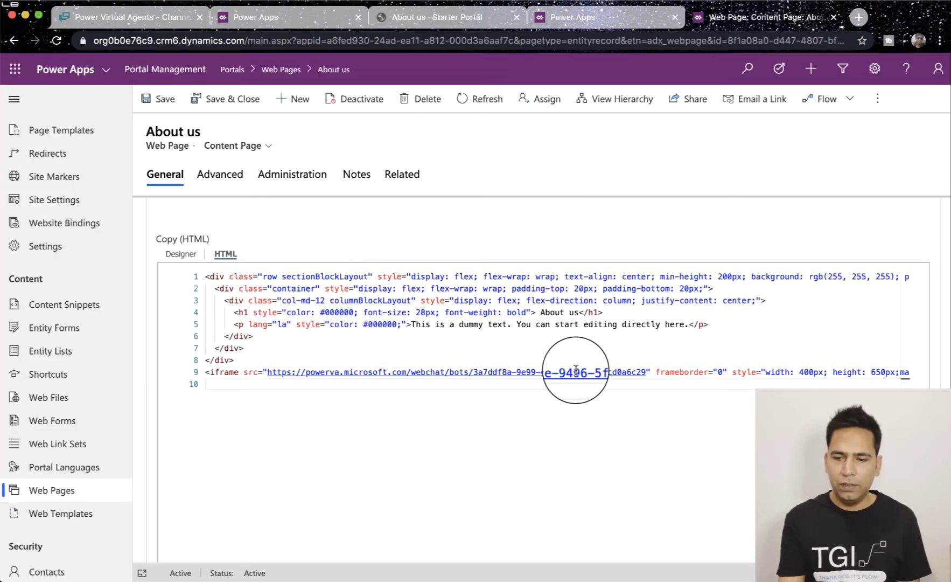
{"action": "scroll", "coordinate": [597, 381], "scroll_direction": "right", "scroll_amount": 1}
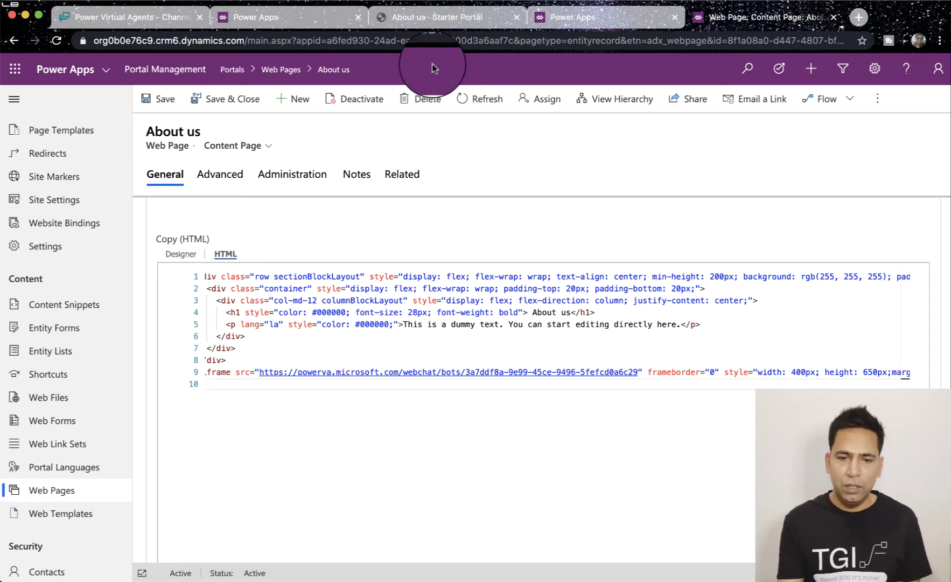
{"action": "left_click", "coordinate": [106, 20]}
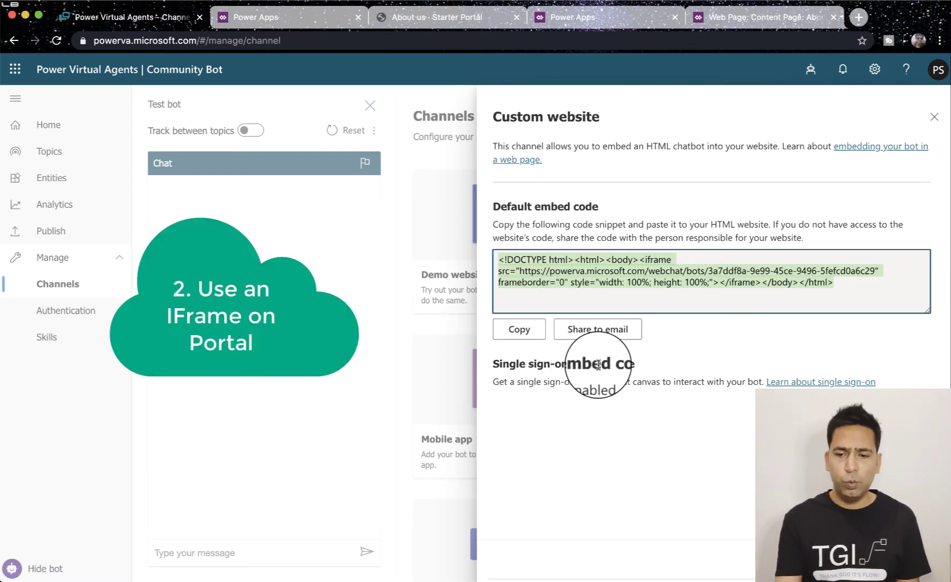
Step: Copy the webchat src URL from the bot's default embed code and return to the portal studio
{"action": "left_click", "coordinate": [628, 267]}
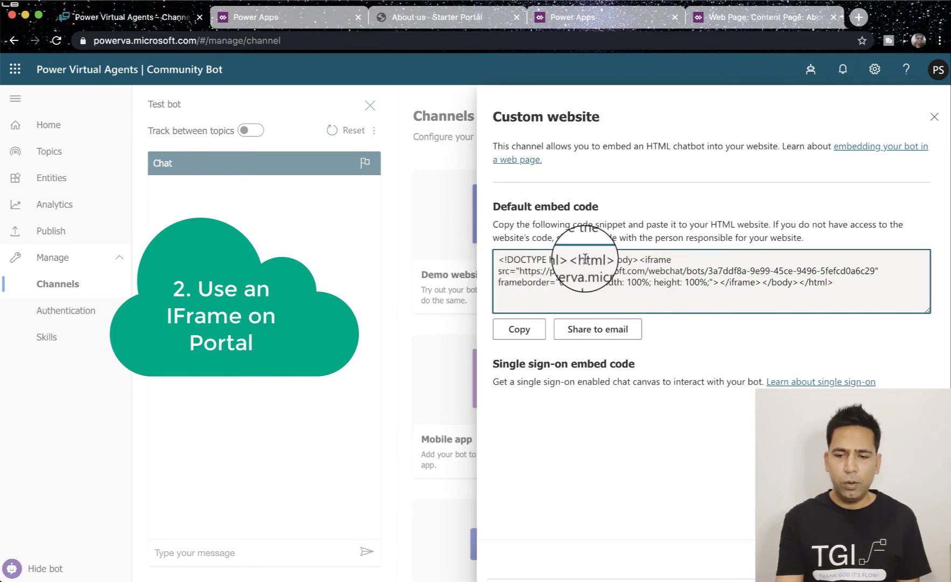
{"action": "mouse_move", "coordinate": [521, 271]}
{"action": "left_mouse_down"}
{"action": "mouse_move", "coordinate": [876, 270]}
{"action": "mouse_move", "coordinate": [520, 270]}
{"action": "left_mouse_up"}
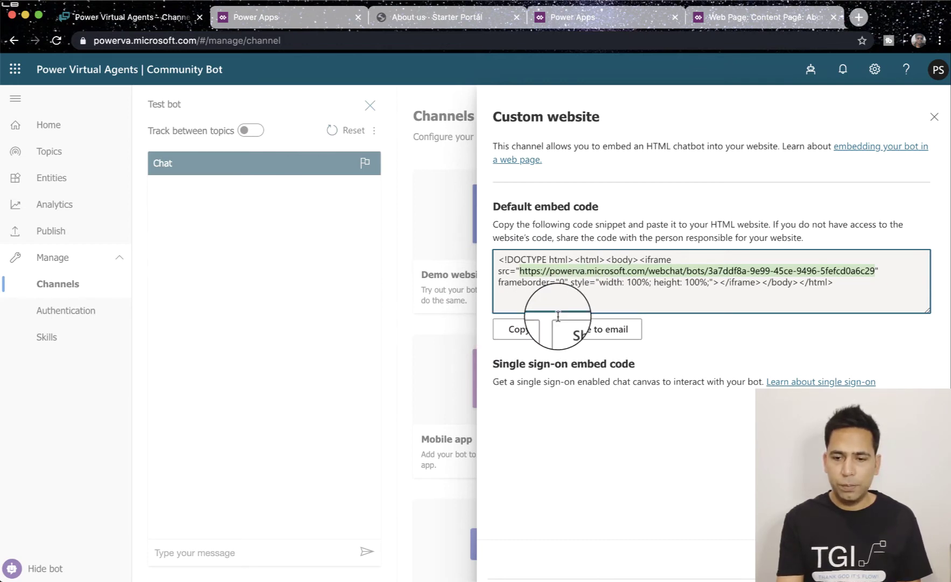
{"action": "right_click", "coordinate": [585, 271]}
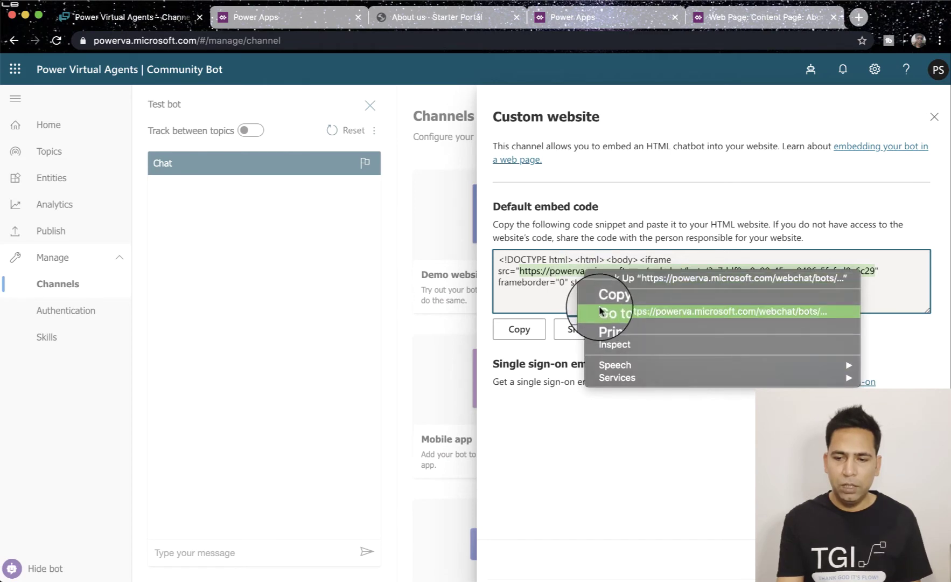
{"action": "left_click", "coordinate": [600, 231]}
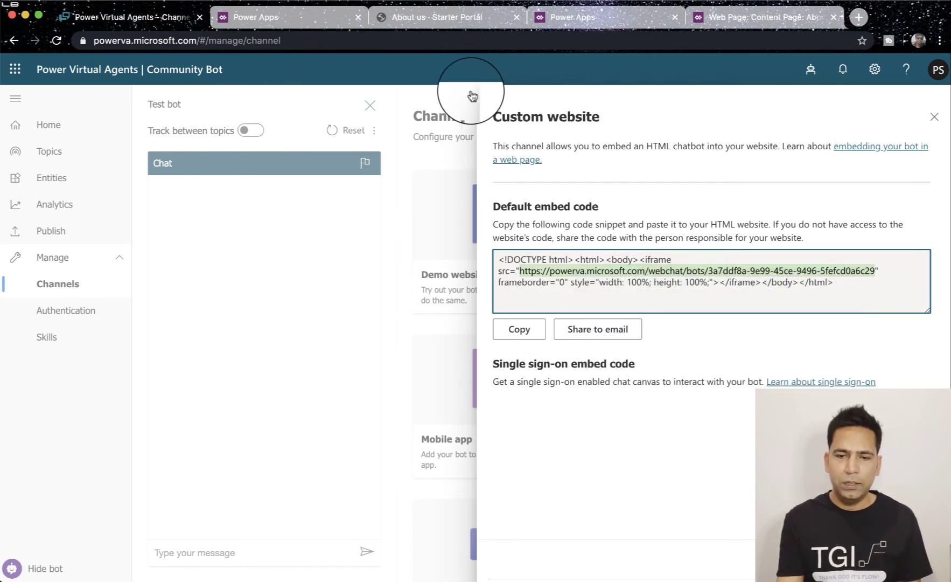
{"action": "left_click", "coordinate": [288, 21]}
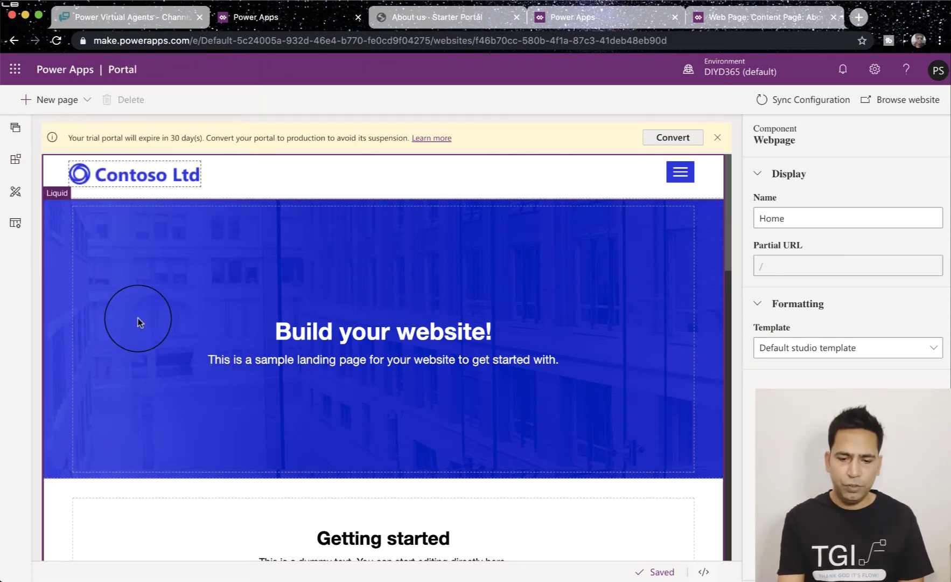
Step: Select the Services page from the Pages list for editing
{"action": "scroll", "coordinate": [139, 319], "scroll_direction": "down", "scroll_amount": 3}
{"action": "scroll", "coordinate": [138, 322], "scroll_direction": "up", "scroll_amount": 3}
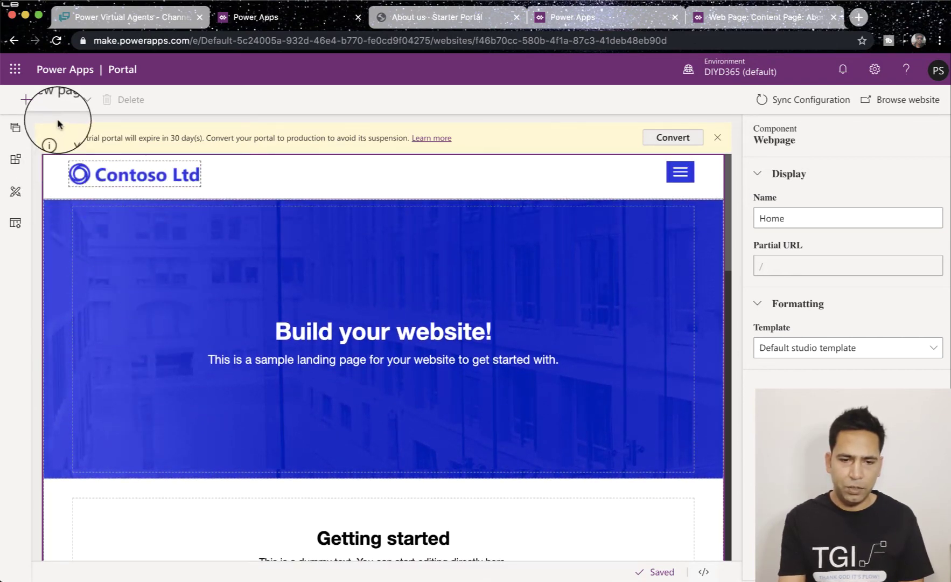
{"action": "left_click", "coordinate": [15, 127]}
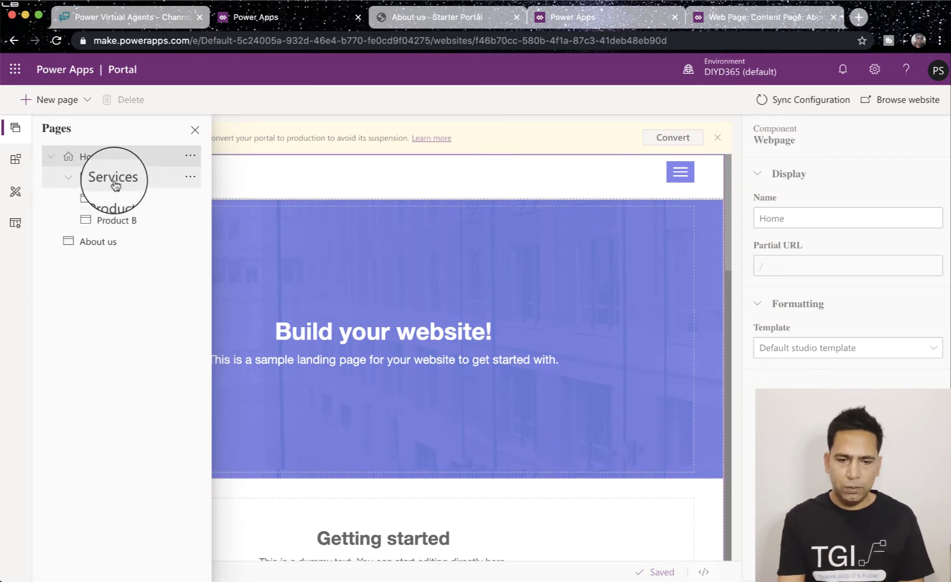
{"action": "left_click", "coordinate": [114, 181]}
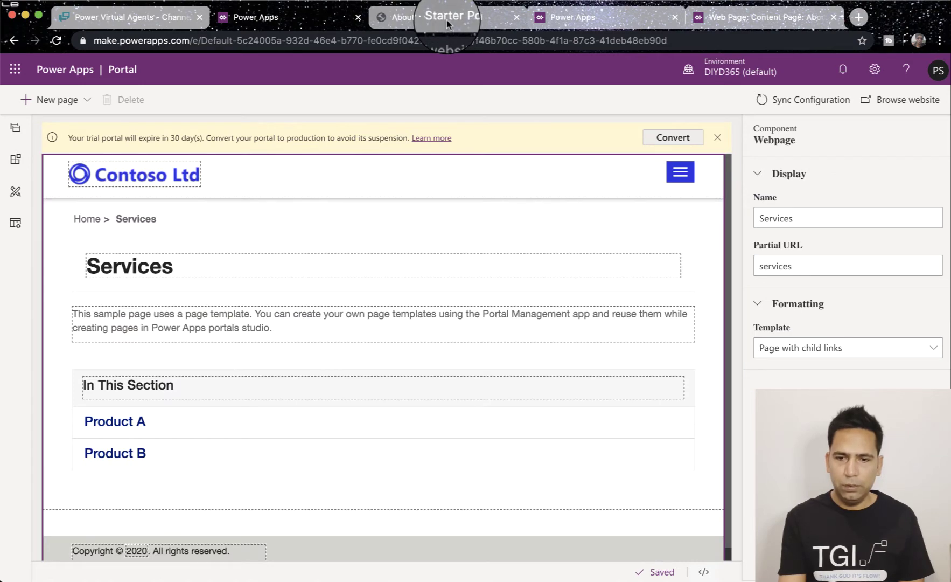
Step: Compare with the live site's Services page, then bring up the Components list
{"action": "left_click", "coordinate": [447, 24]}
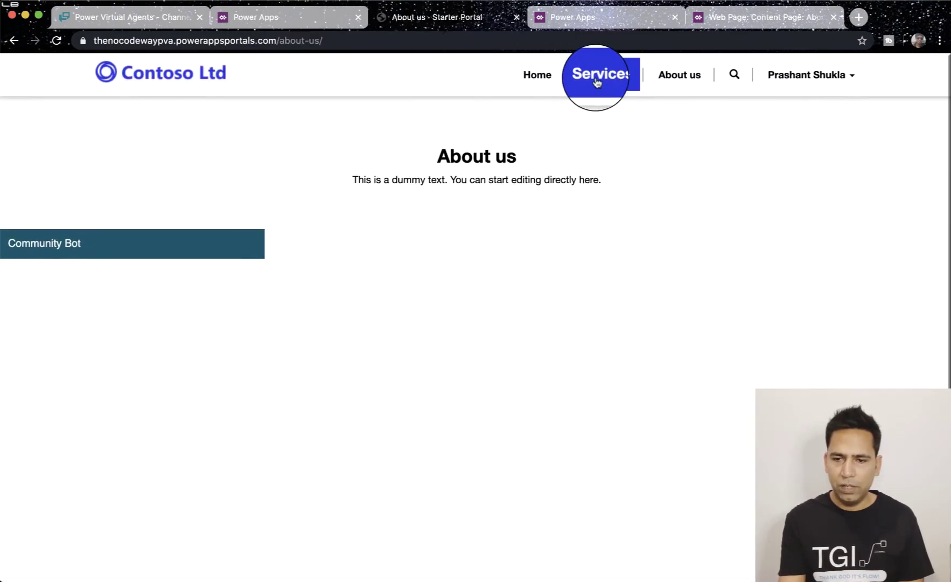
{"action": "left_click", "coordinate": [598, 78]}
{"action": "left_click", "coordinate": [554, 116]}
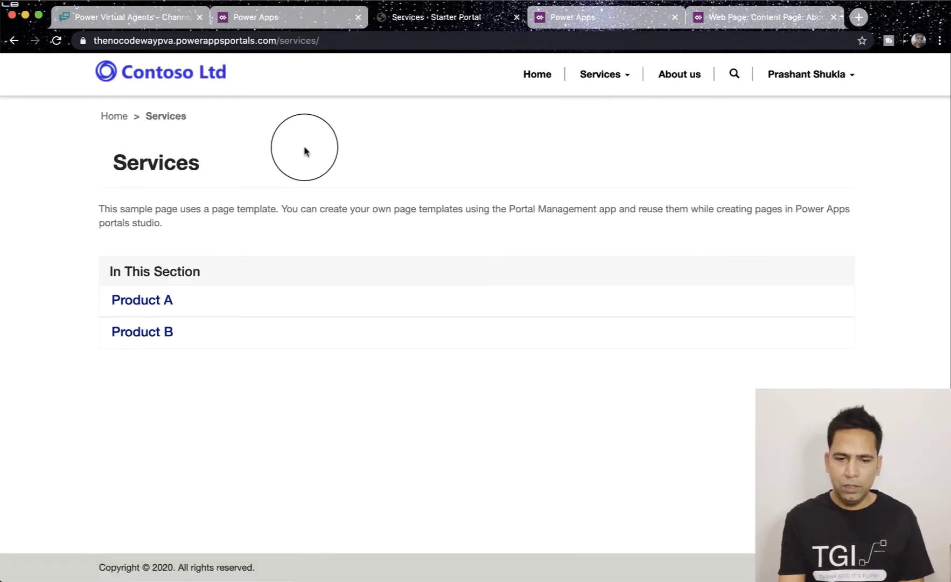
{"action": "left_click", "coordinate": [253, 17]}
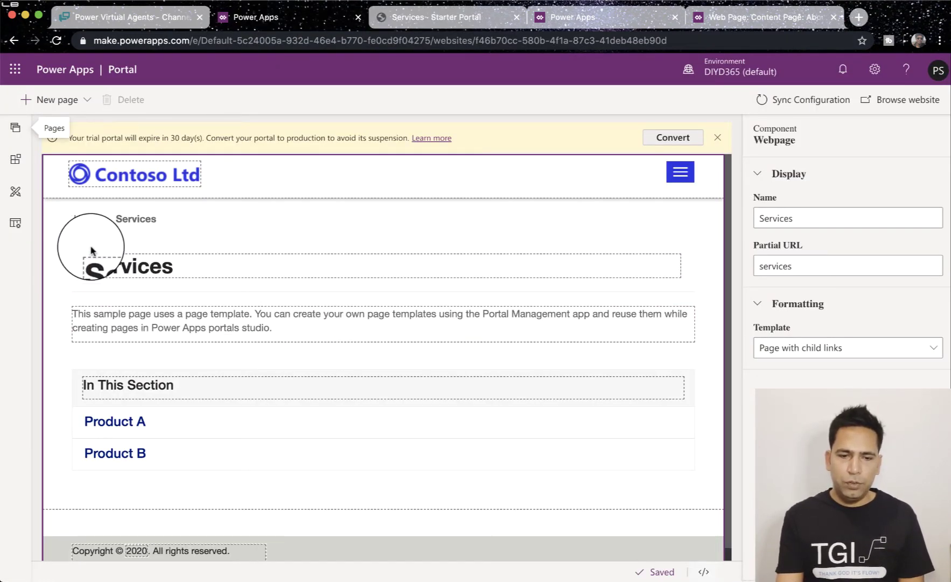
{"action": "left_click", "coordinate": [15, 127]}
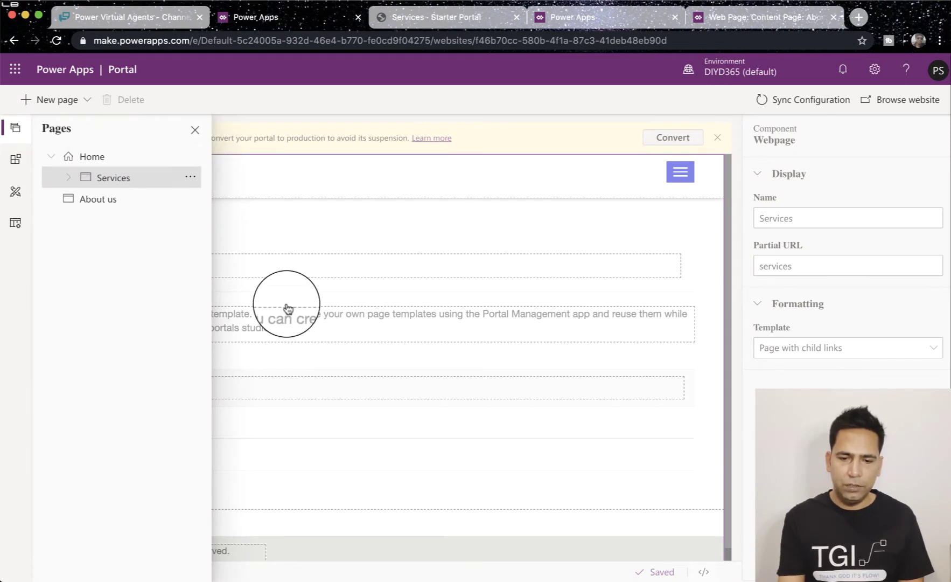
{"action": "left_click", "coordinate": [249, 291]}
{"action": "left_click", "coordinate": [15, 159]}
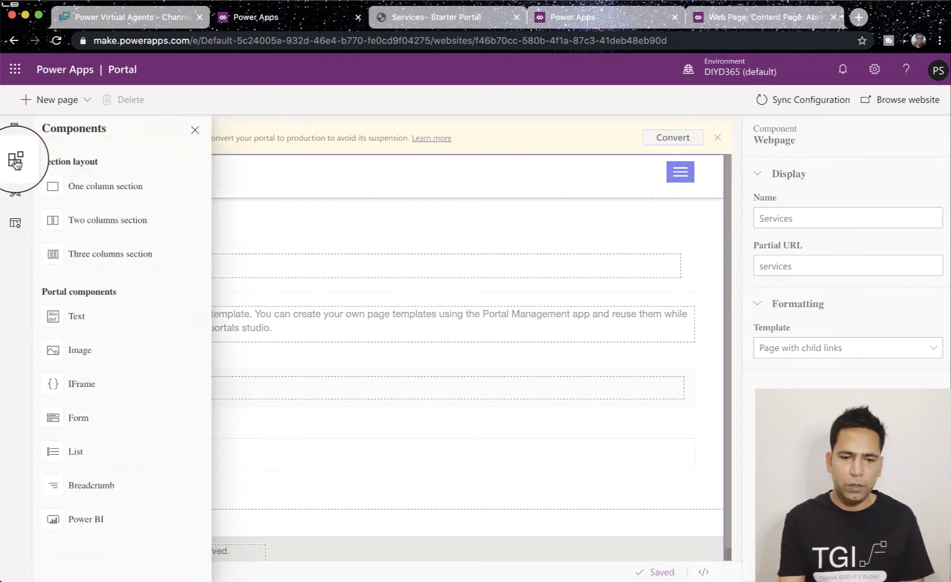
Step: Add a one-column section to the Services page and place an IFrame component in its column
{"action": "left_click", "coordinate": [97, 194]}
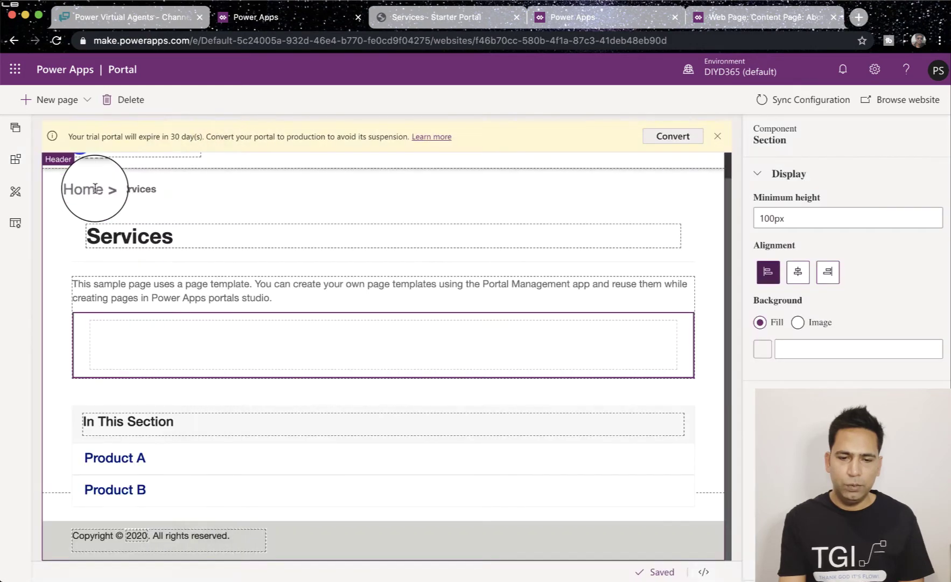
{"action": "left_click", "coordinate": [129, 342]}
{"action": "left_click", "coordinate": [23, 169]}
{"action": "left_click", "coordinate": [92, 385]}
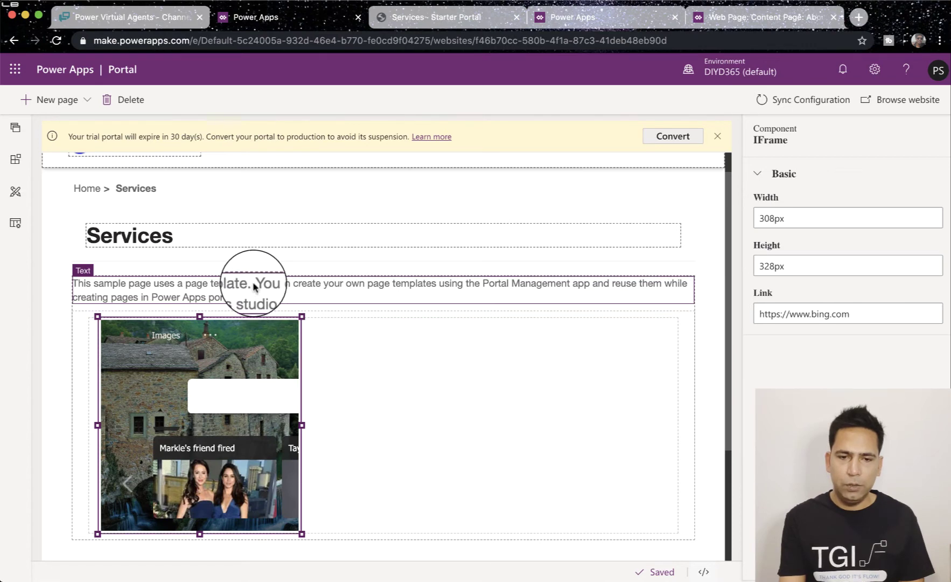
{"action": "left_click", "coordinate": [131, 16]}
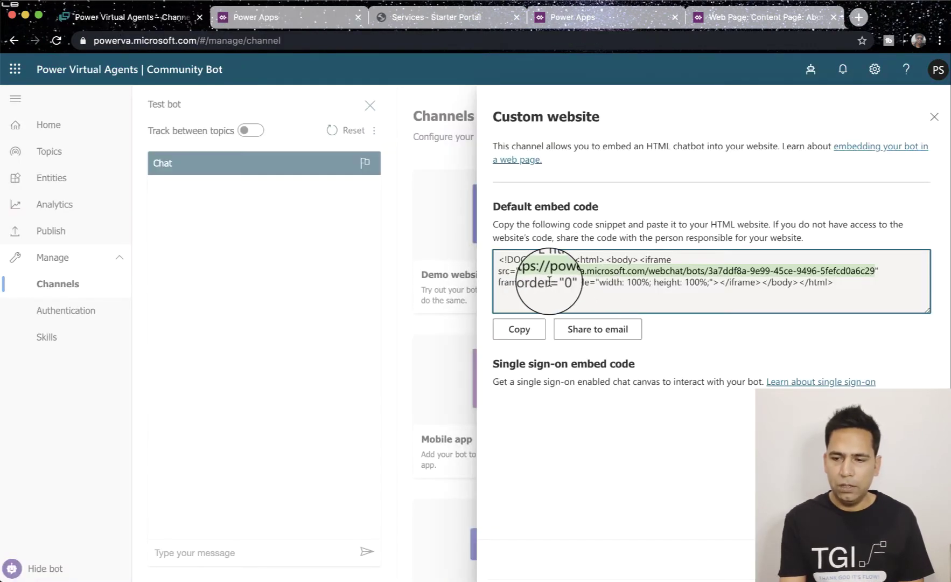
Step: Try pasting the full embed code into the IFrame link, then undo it
{"action": "left_click", "coordinate": [304, 17]}
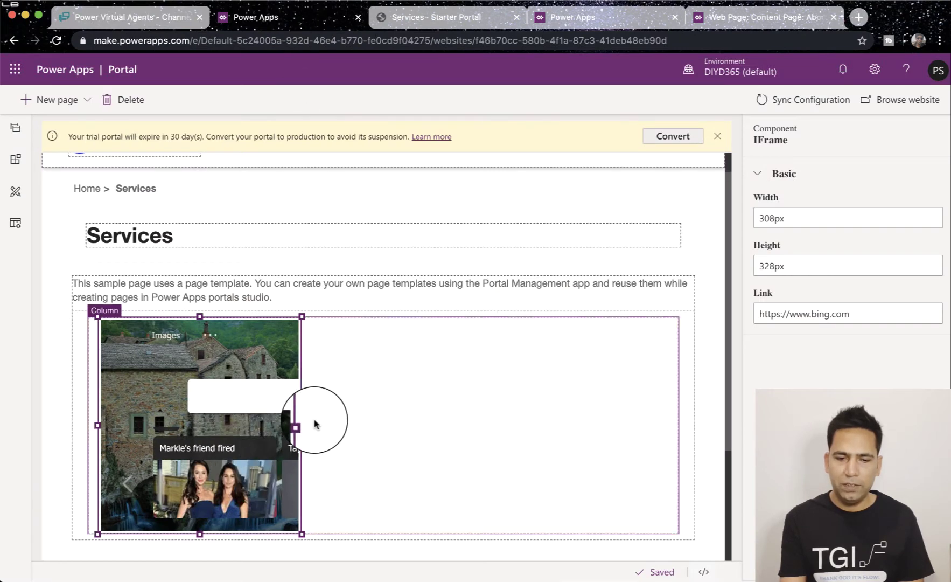
{"action": "double_click", "coordinate": [820, 314]}
{"action": "key", "text": "super+v"}
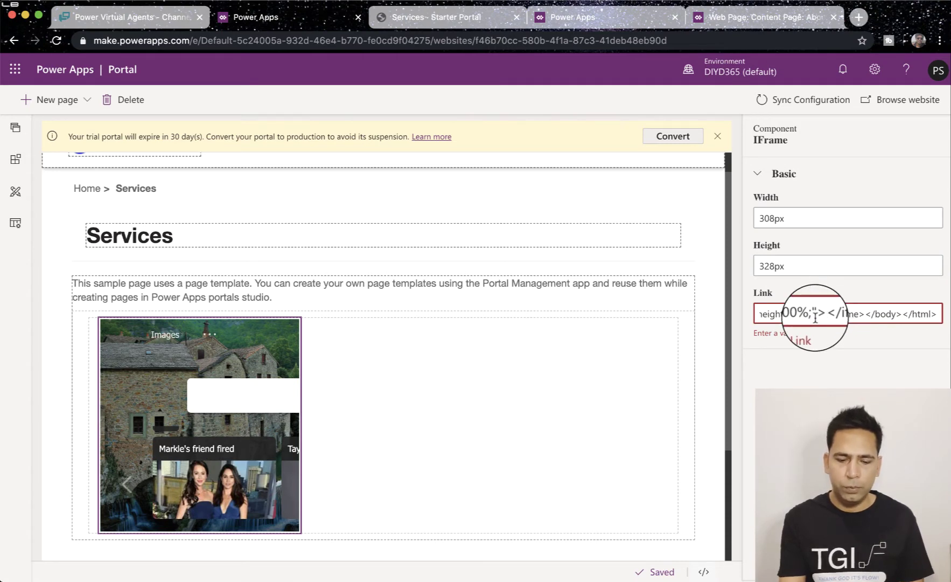
{"action": "key", "text": "super+z"}
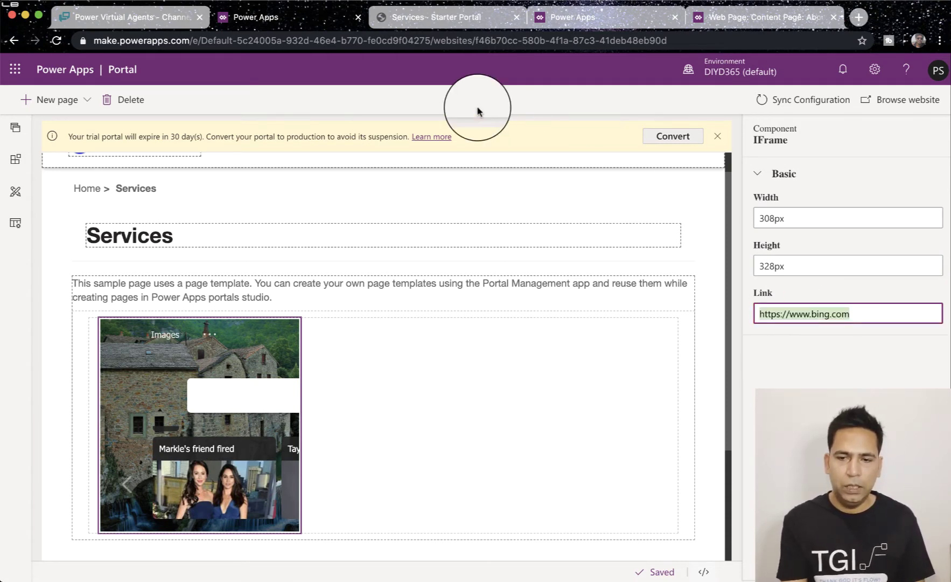
Step: Set the IFrame link to the bot's powerva.microsoft.com webchat URL instead of the bing address
{"action": "left_click", "coordinate": [162, 19]}
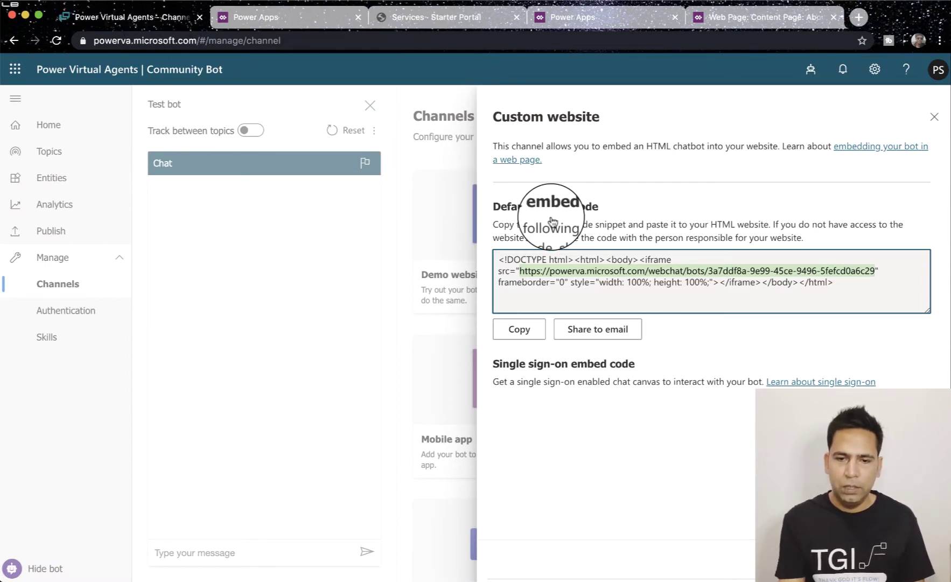
{"action": "left_click", "coordinate": [301, 17]}
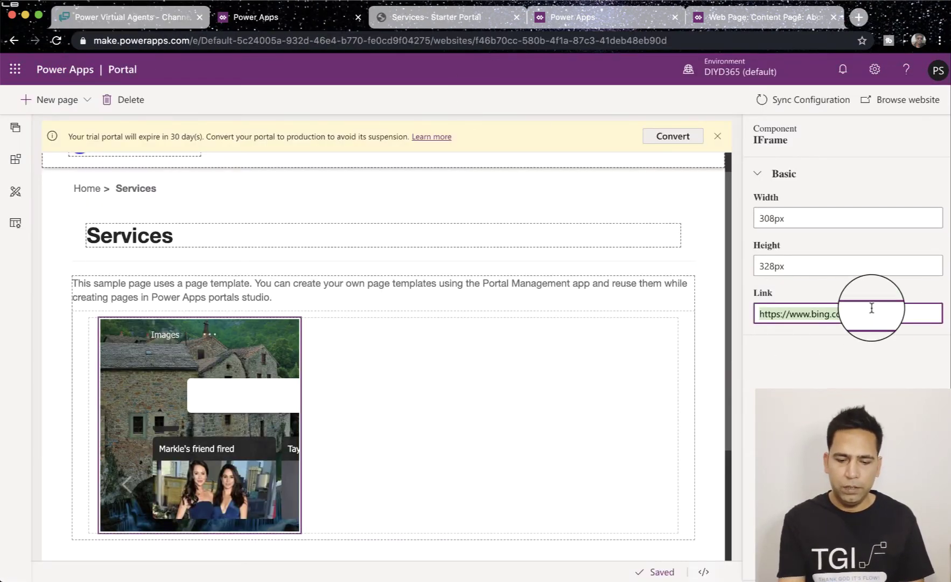
{"action": "key", "text": "super+v"}
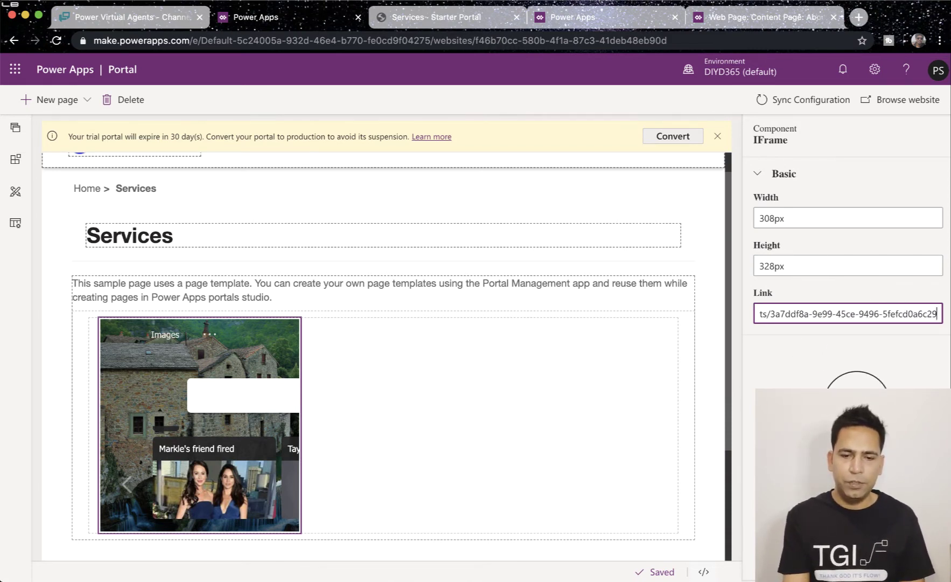
{"action": "key", "text": "Return"}
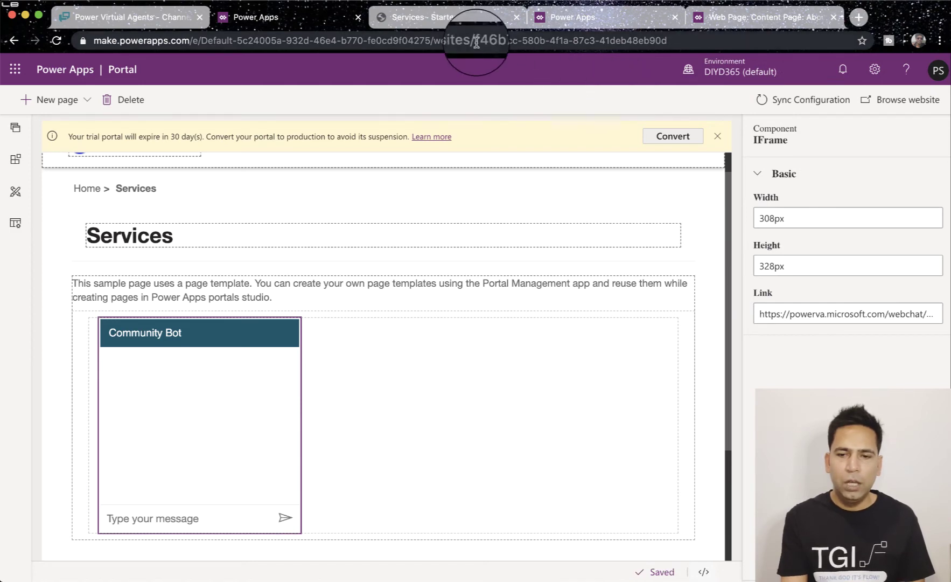
Step: Run Sync Configuration, then reload the live Services page to show the embedded bot chat
{"action": "left_click", "coordinate": [452, 19]}
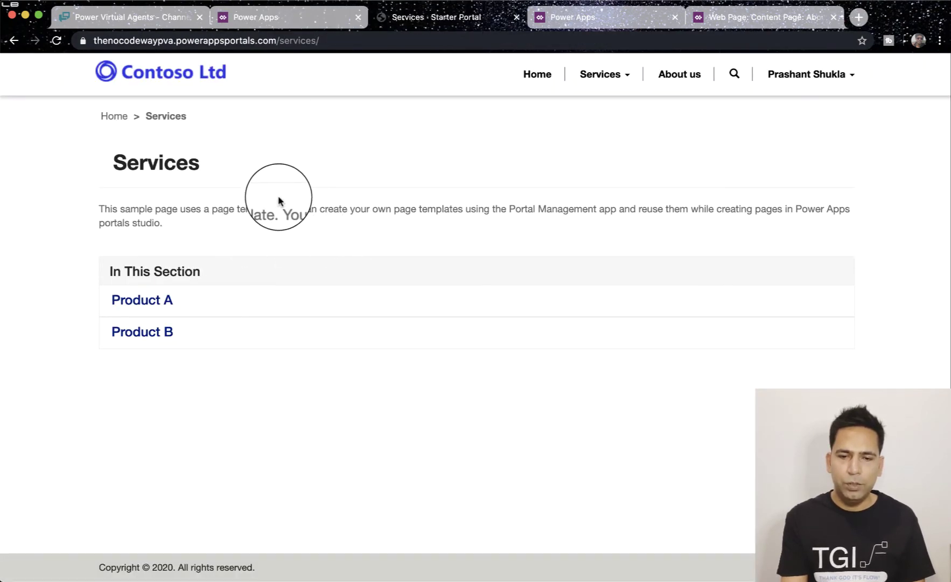
{"action": "left_click", "coordinate": [126, 19]}
{"action": "left_click", "coordinate": [253, 17]}
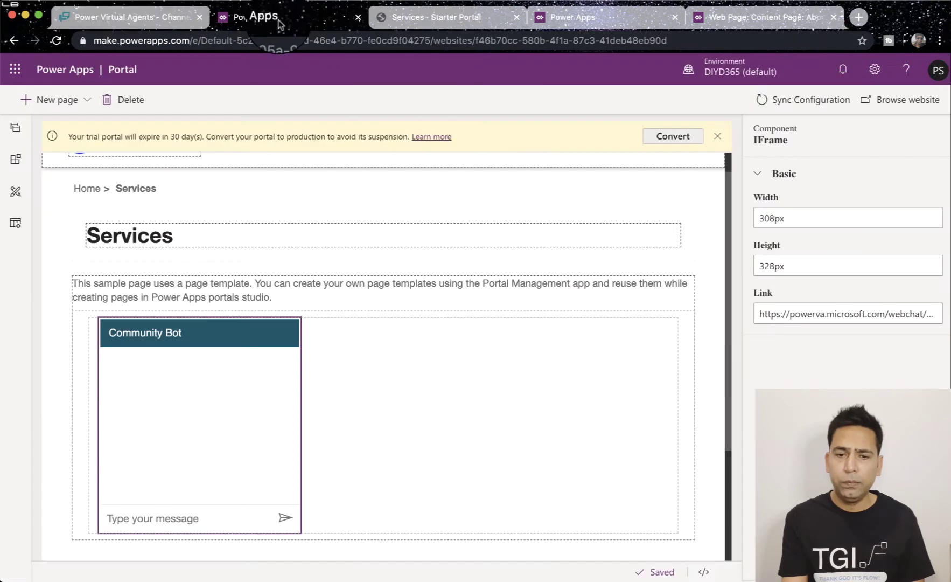
{"action": "left_click", "coordinate": [789, 100]}
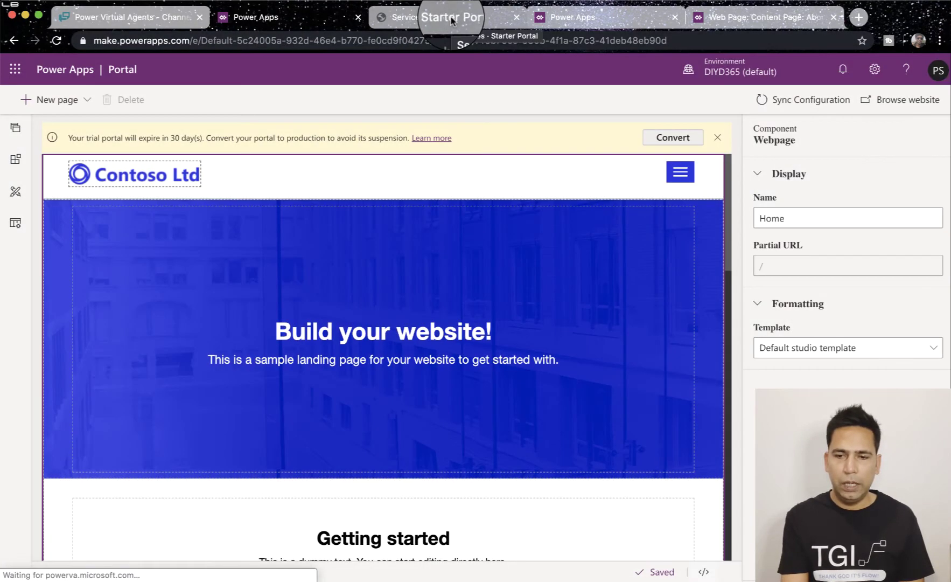
{"action": "left_click", "coordinate": [452, 18]}
{"action": "left_click", "coordinate": [57, 43]}
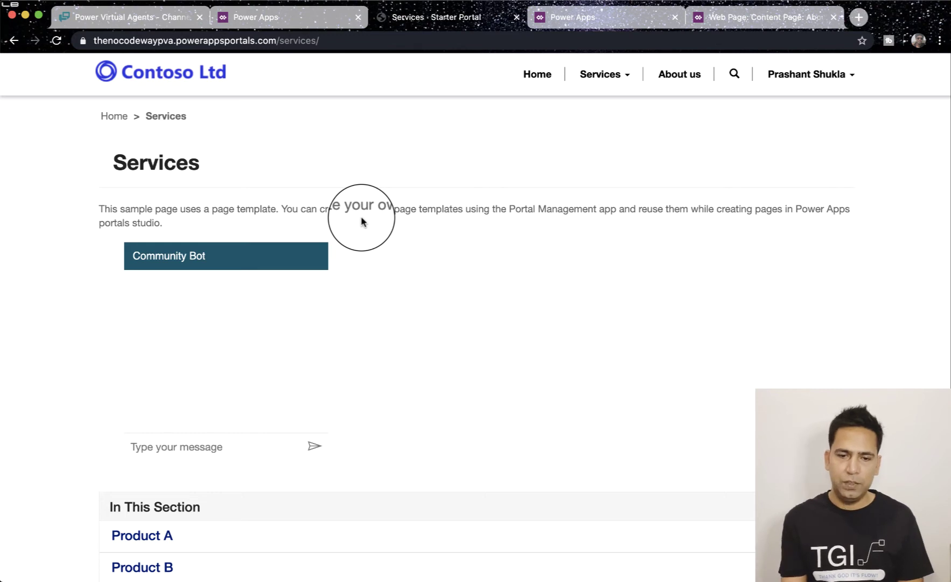
Step: Switch to the Chrome window with the 'Customize the look and feel of the bot's default canvas' article, scrolled to the top
{"action": "mouse_move", "coordinate": [10, 73]}
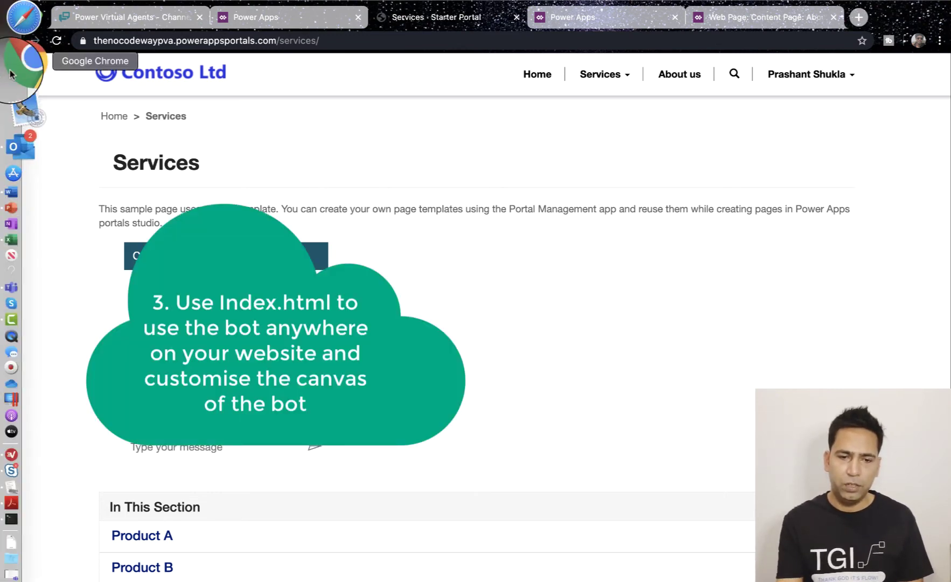
{"action": "right_click", "coordinate": [12, 74]}
{"action": "left_click", "coordinate": [144, 22]}
{"action": "scroll", "coordinate": [342, 161], "scroll_direction": "up", "scroll_amount": 20}
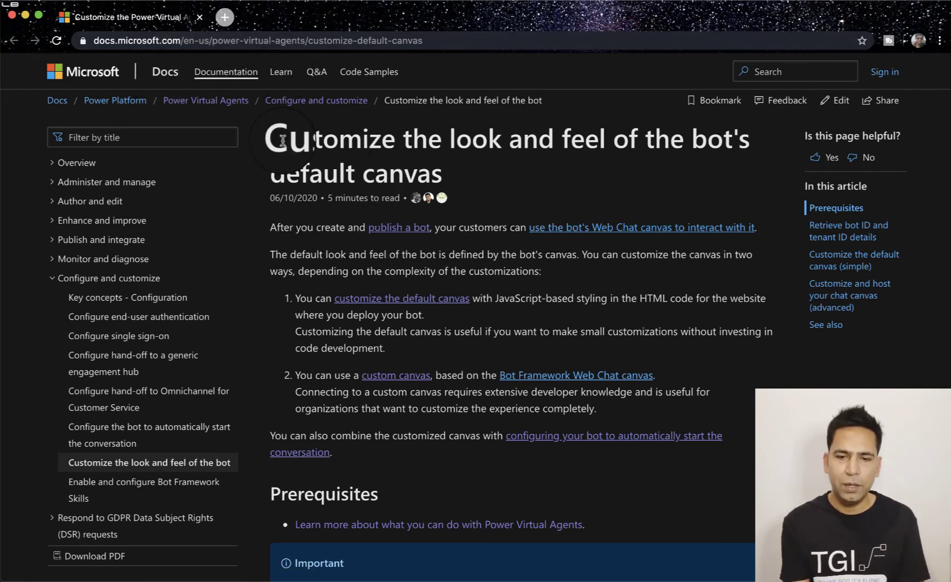
Step: Open the 'Customize the look and feel of the bot' docs article and scroll to 'Customize the bot icon'
{"action": "left_click", "coordinate": [259, 41]}
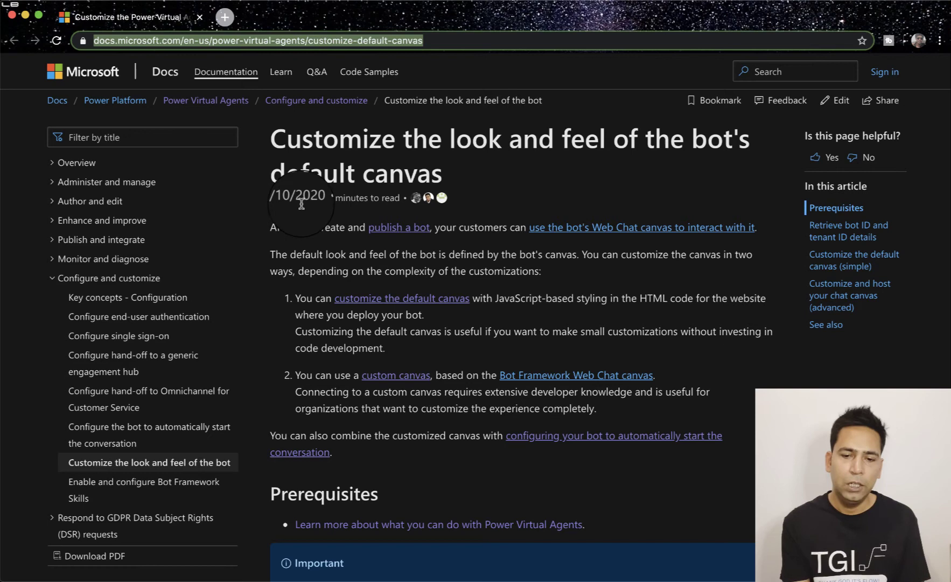
{"action": "scroll", "coordinate": [309, 331], "scroll_direction": "down", "scroll_amount": 2}
{"action": "scroll", "coordinate": [309, 330], "scroll_direction": "down", "scroll_amount": 15}
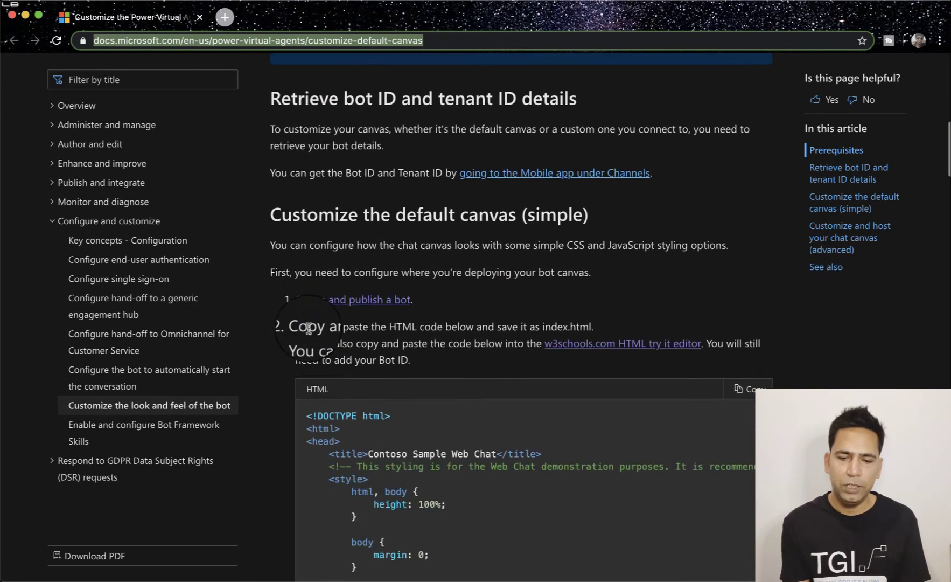
{"action": "scroll", "coordinate": [309, 327], "scroll_direction": "down", "scroll_amount": 1}
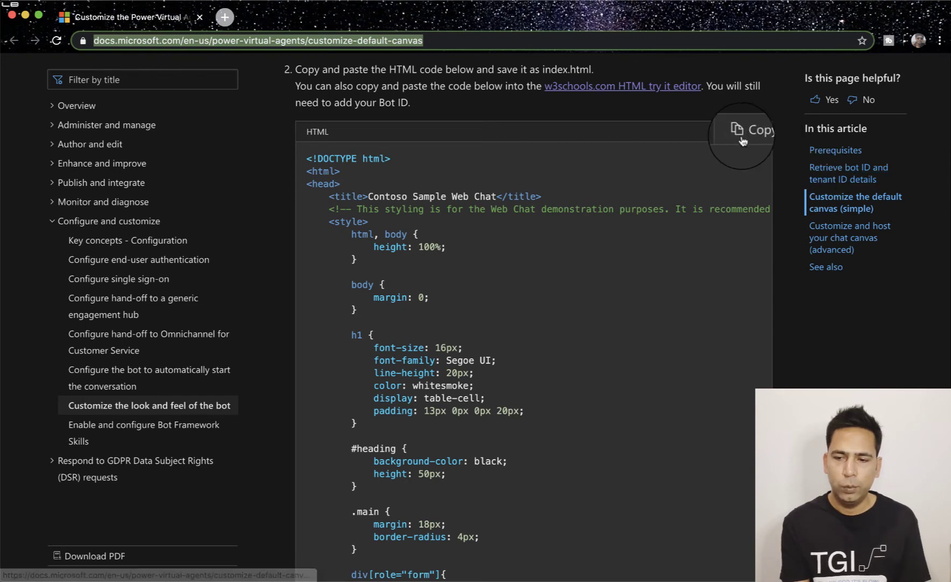
{"action": "scroll", "coordinate": [551, 390], "scroll_direction": "down", "scroll_amount": 5}
{"action": "scroll", "coordinate": [552, 390], "scroll_direction": "down", "scroll_amount": 5}
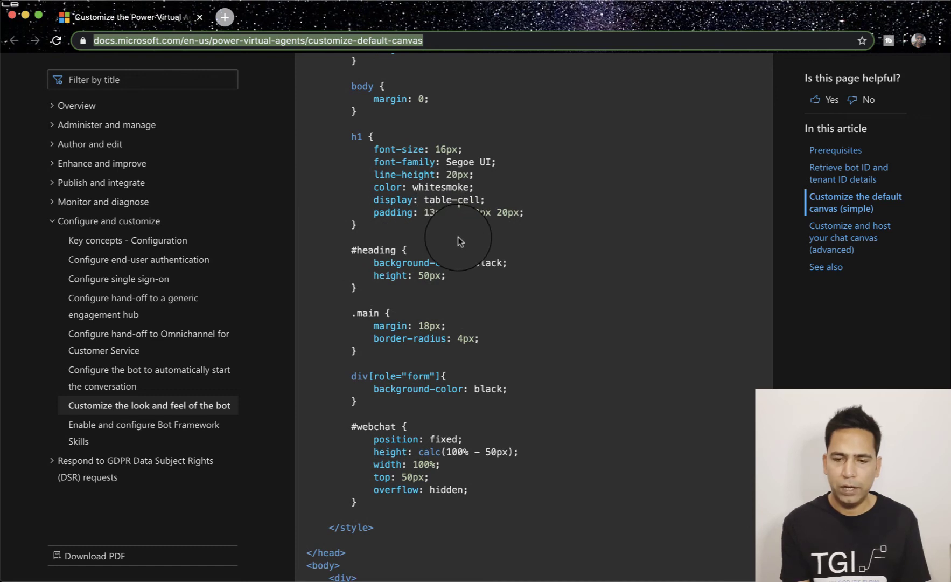
{"action": "scroll", "coordinate": [458, 239], "scroll_direction": "down", "scroll_amount": 9}
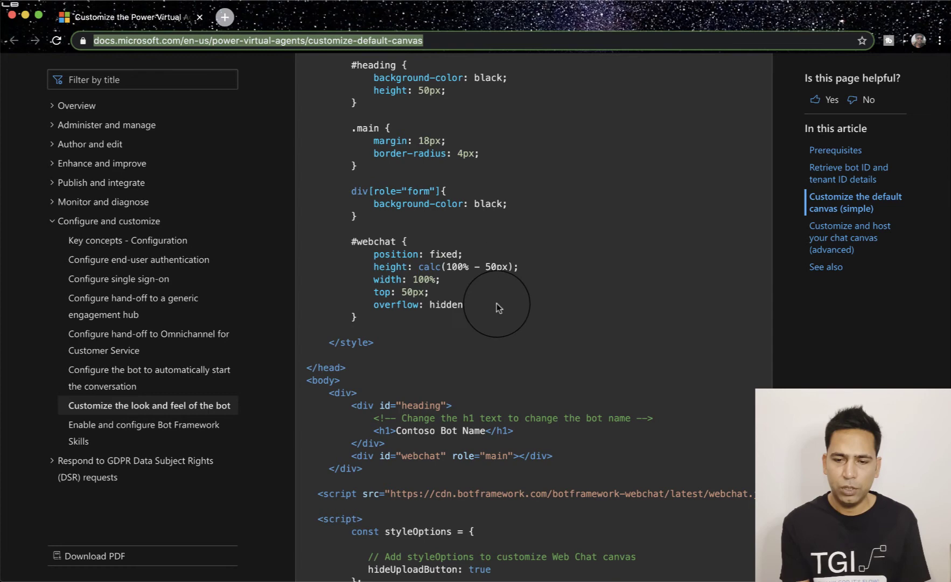
{"action": "scroll", "coordinate": [497, 303], "scroll_direction": "down", "scroll_amount": 5}
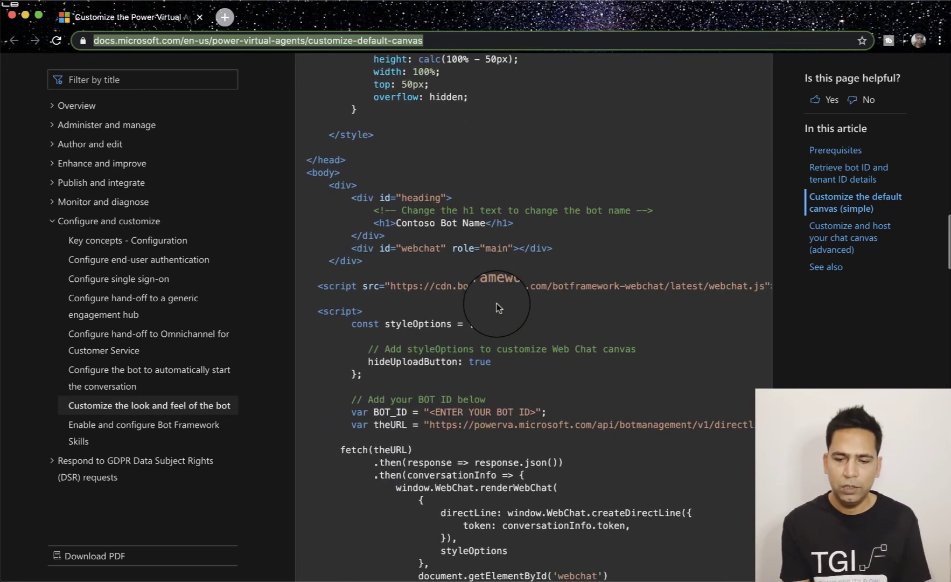
{"action": "scroll", "coordinate": [496, 303], "scroll_direction": "down", "scroll_amount": 1}
{"action": "scroll", "coordinate": [409, 247], "scroll_direction": "down", "scroll_amount": 1}
{"action": "scroll", "coordinate": [409, 250], "scroll_direction": "down", "scroll_amount": 3}
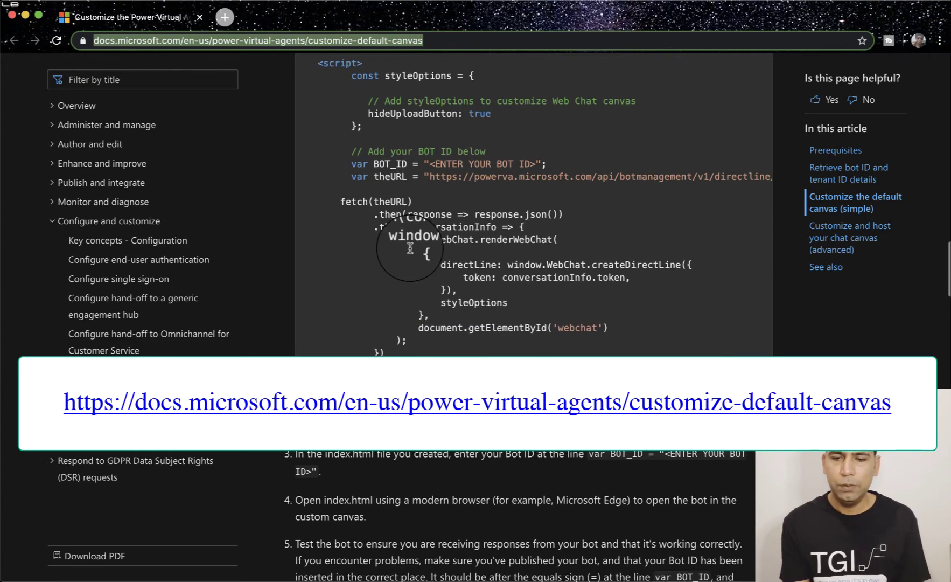
{"action": "scroll", "coordinate": [410, 248], "scroll_direction": "down", "scroll_amount": 1}
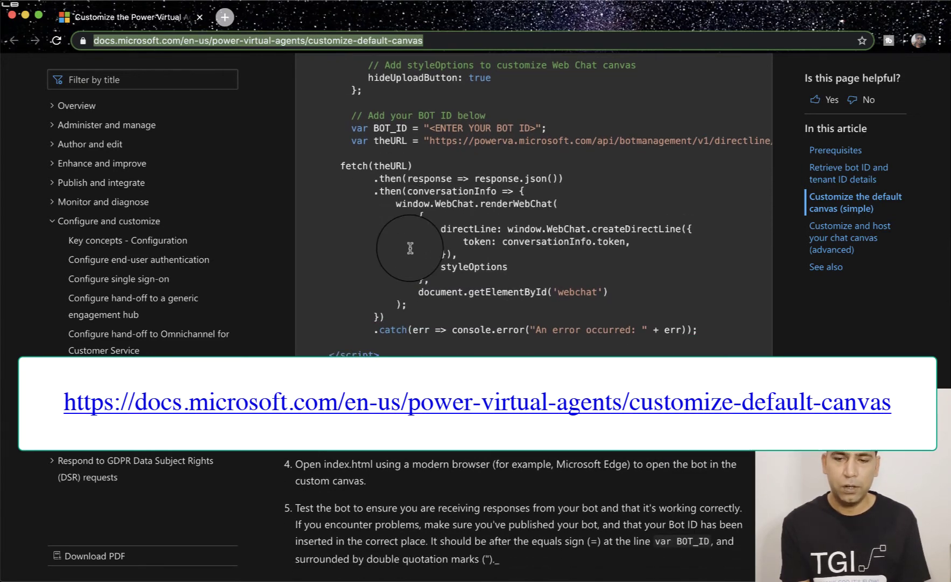
{"action": "scroll", "coordinate": [410, 247], "scroll_direction": "down", "scroll_amount": 10}
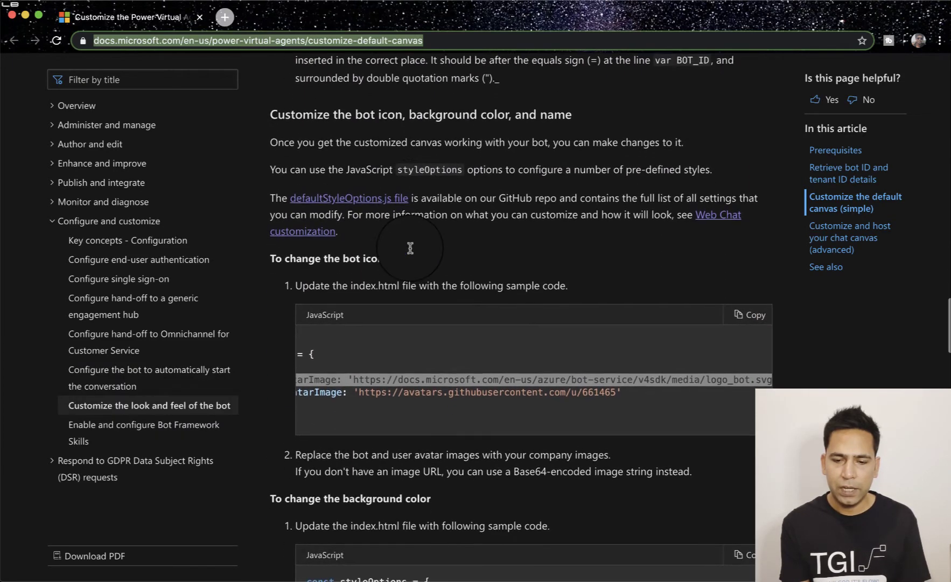
{"action": "scroll", "coordinate": [410, 248], "scroll_direction": "down", "scroll_amount": 1}
{"action": "scroll", "coordinate": [370, 338], "scroll_direction": "left", "scroll_amount": 4}
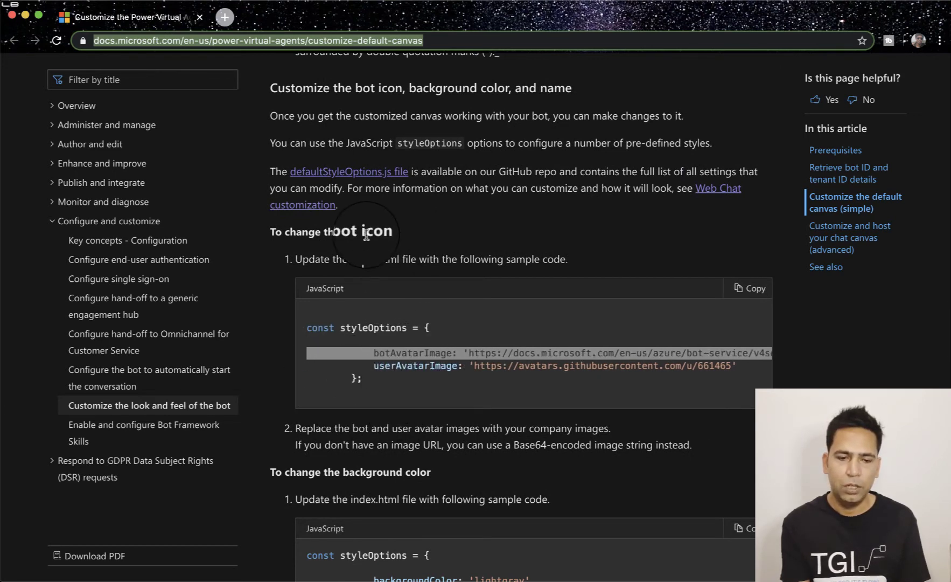
Step: In index.html, review the styleOptions block that sets the bot and user avatar images
{"action": "mouse_move", "coordinate": [4, 280]}
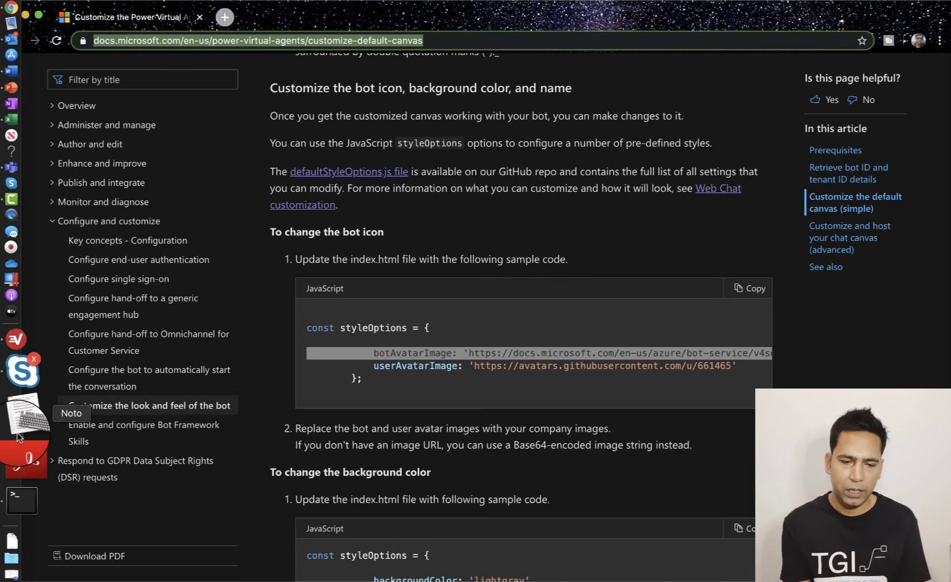
{"action": "left_click", "coordinate": [19, 434]}
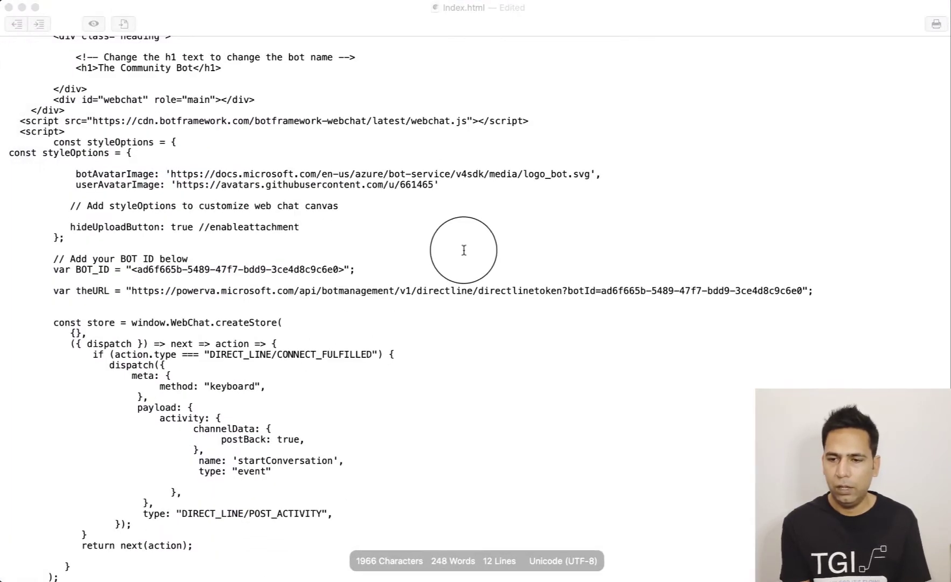
{"action": "scroll", "coordinate": [464, 250], "scroll_direction": "up", "scroll_amount": 15}
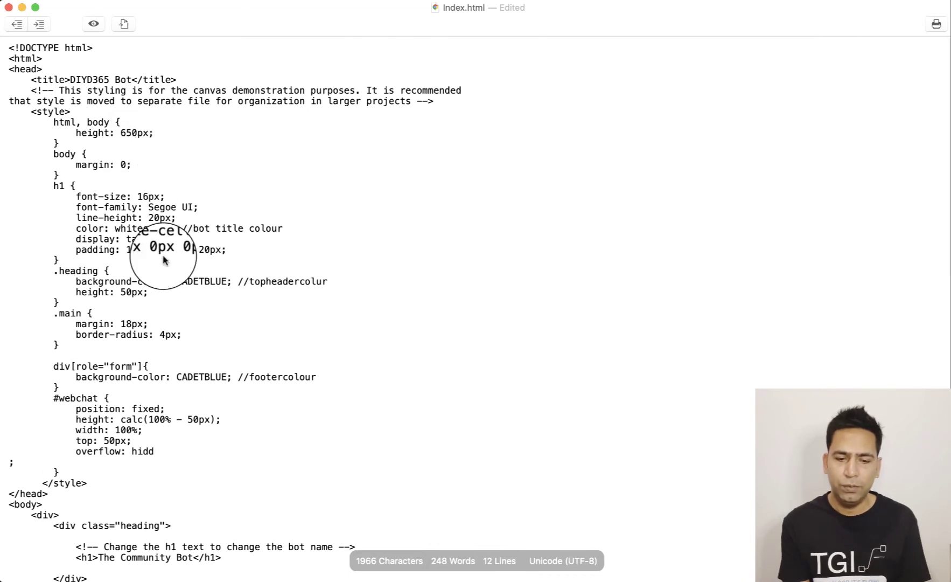
{"action": "scroll", "coordinate": [164, 261], "scroll_direction": "down", "scroll_amount": 2}
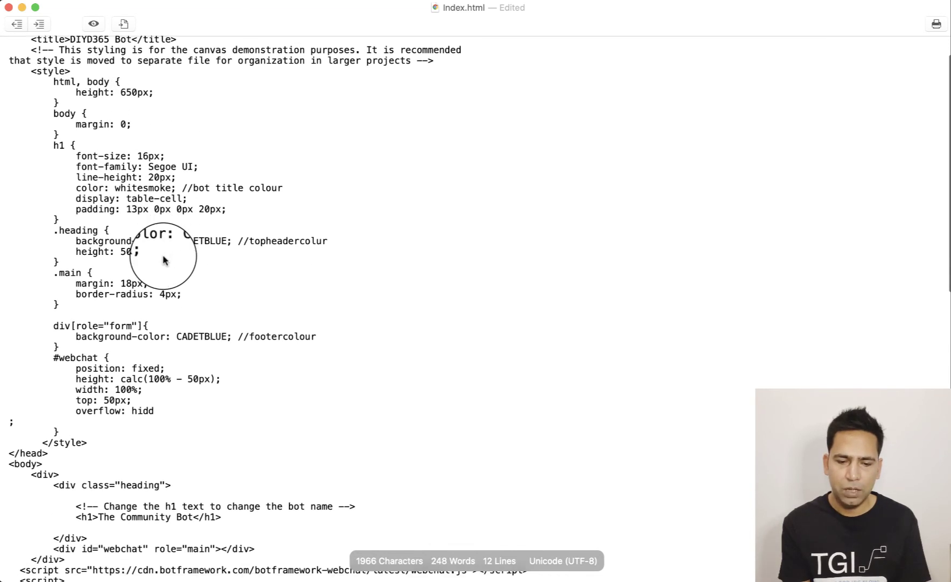
{"action": "scroll", "coordinate": [165, 260], "scroll_direction": "down", "scroll_amount": 3}
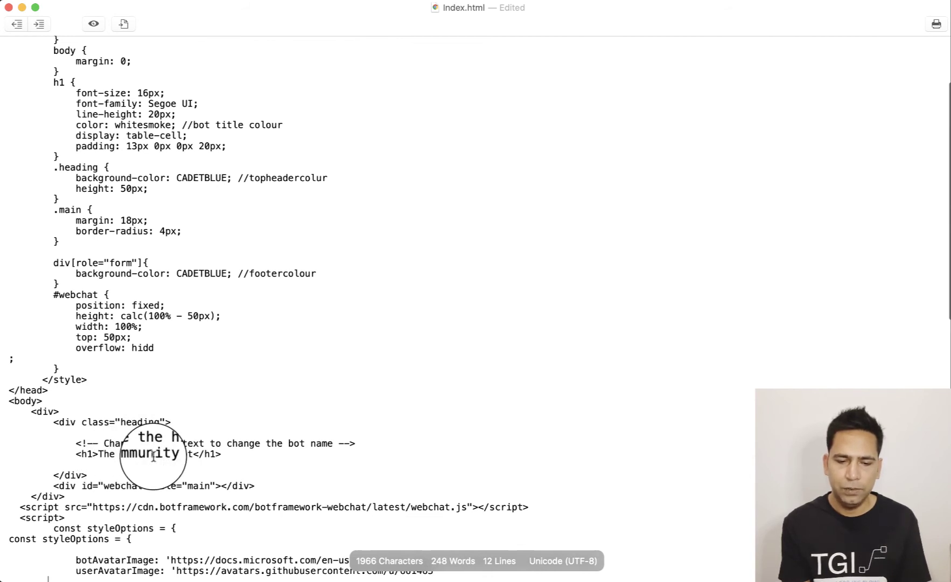
{"action": "scroll", "coordinate": [153, 456], "scroll_direction": "down", "scroll_amount": 3}
{"action": "scroll", "coordinate": [153, 456], "scroll_direction": "down", "scroll_amount": 4}
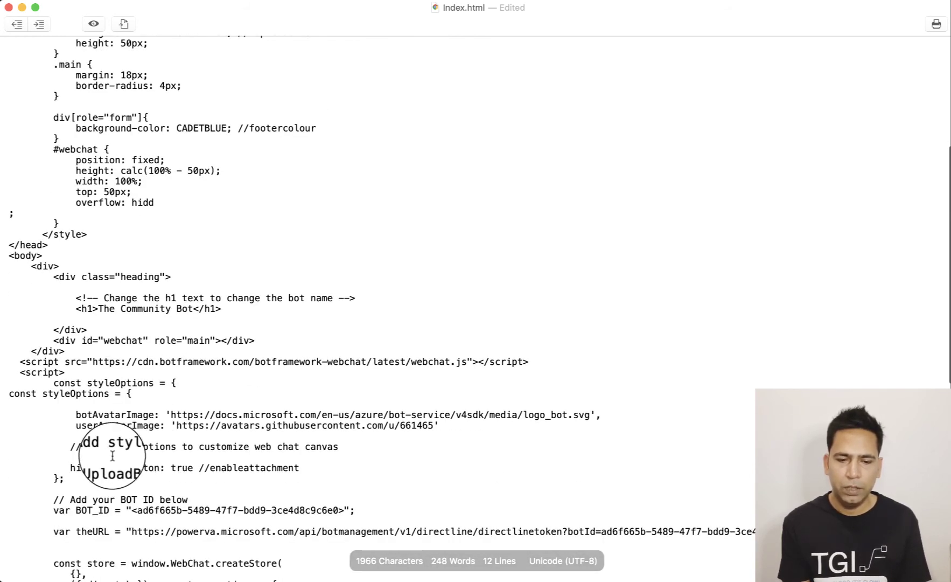
{"action": "scroll", "coordinate": [148, 388], "scroll_direction": "down", "scroll_amount": 4}
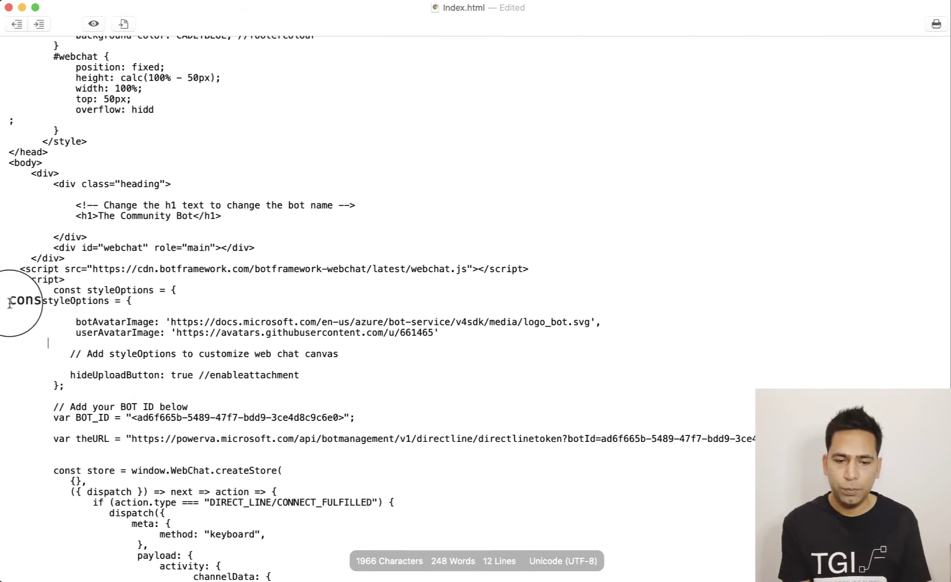
{"action": "left_click_drag", "start_coordinate": [10, 302], "coordinate": [155, 334]}
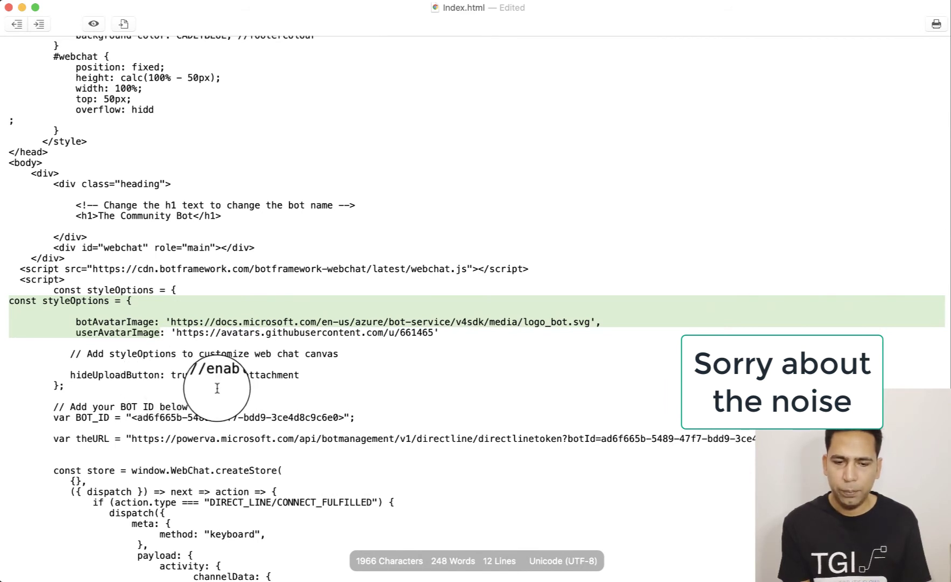
{"action": "left_click", "coordinate": [210, 376]}
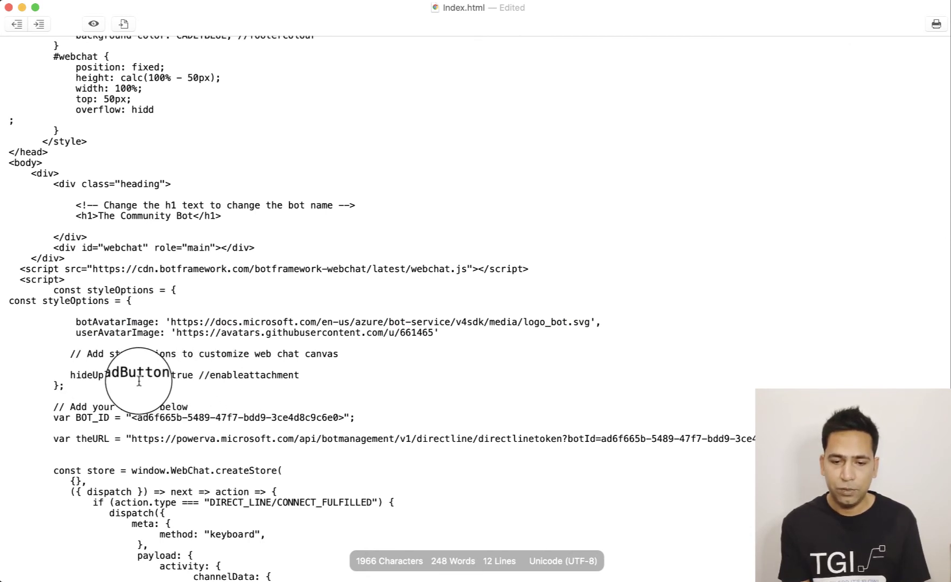
{"action": "scroll", "coordinate": [301, 371], "scroll_direction": "down", "scroll_amount": 5}
{"action": "scroll", "coordinate": [301, 370], "scroll_direction": "down", "scroll_amount": 3}
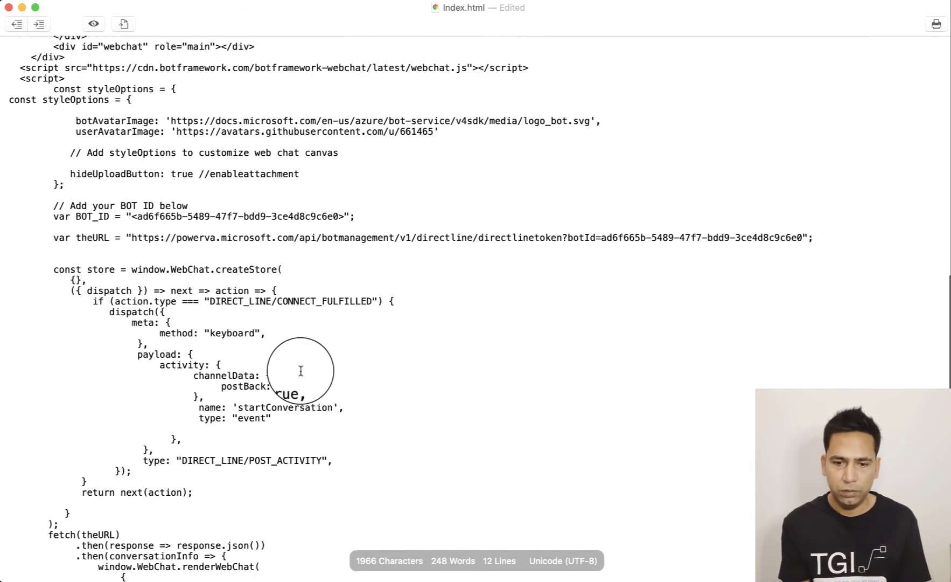
{"action": "scroll", "coordinate": [301, 371], "scroll_direction": "up", "scroll_amount": 1}
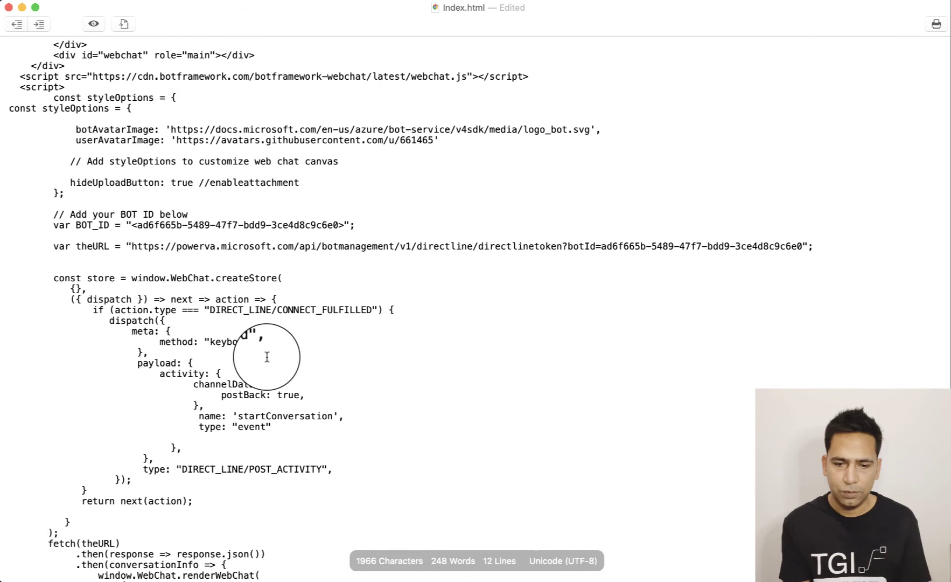
{"action": "scroll", "coordinate": [266, 358], "scroll_direction": "up", "scroll_amount": 2}
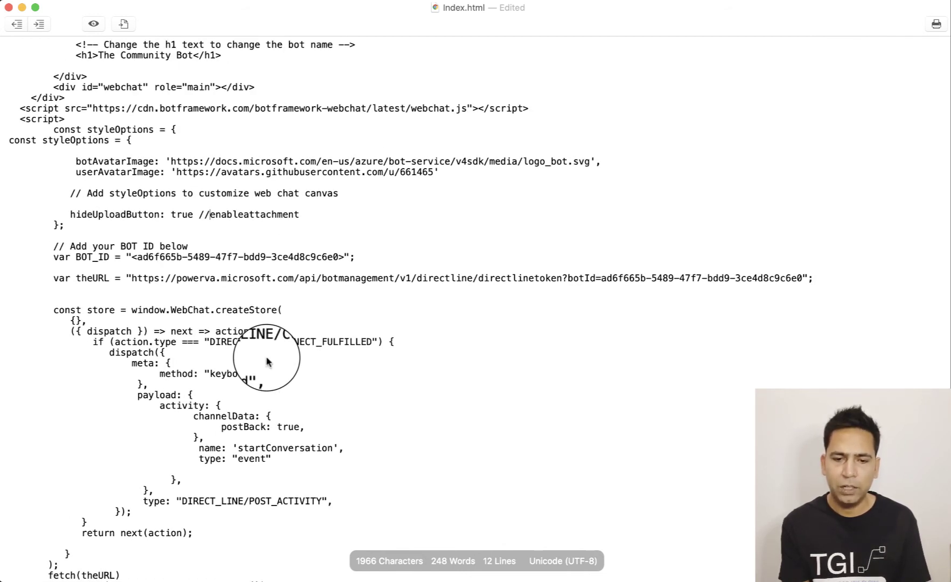
{"action": "scroll", "coordinate": [267, 360], "scroll_direction": "up", "scroll_amount": 1}
Step: Check the bot ID in BOT_ID and in the token URL, plus the header colour comment
{"action": "left_click_drag", "start_coordinate": [132, 273], "coordinate": [331, 273]}
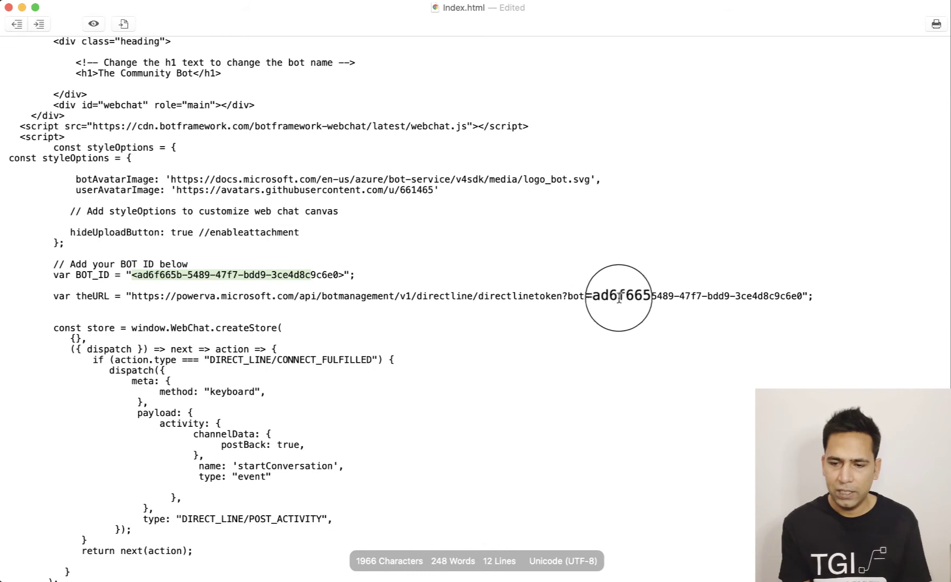
{"action": "left_click_drag", "start_coordinate": [602, 297], "coordinate": [676, 301]}
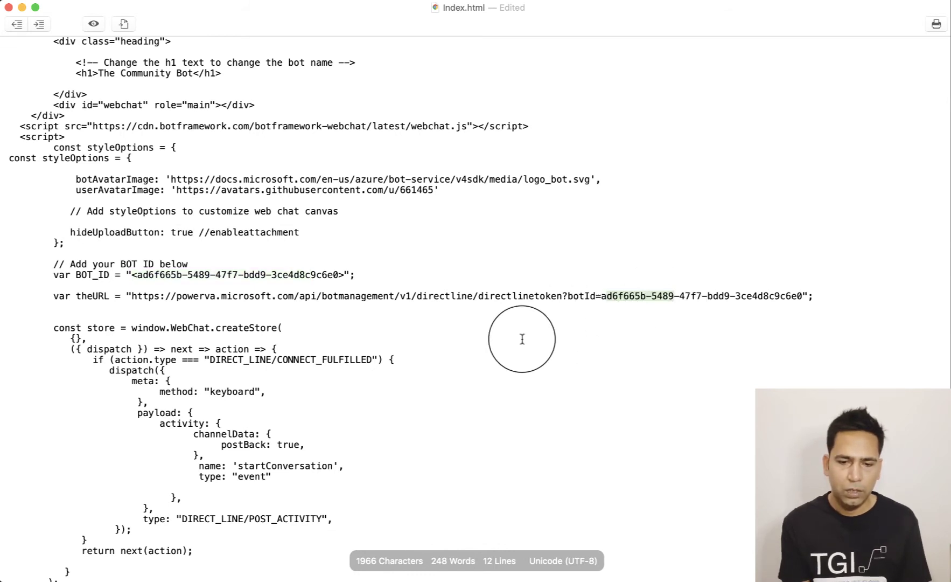
{"action": "scroll", "coordinate": [400, 368], "scroll_direction": "down", "scroll_amount": 5}
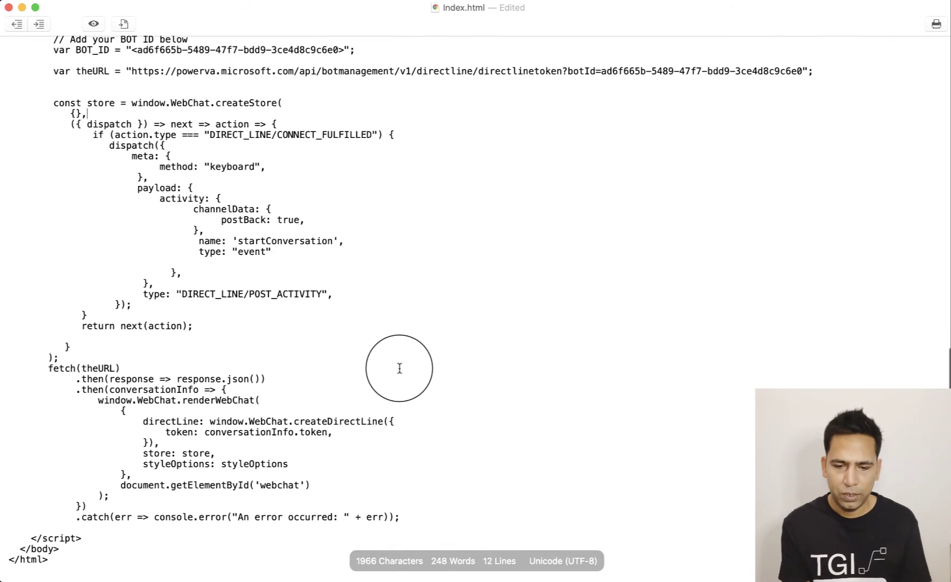
{"action": "scroll", "coordinate": [400, 368], "scroll_direction": "up", "scroll_amount": 5}
{"action": "scroll", "coordinate": [400, 368], "scroll_direction": "up", "scroll_amount": 3}
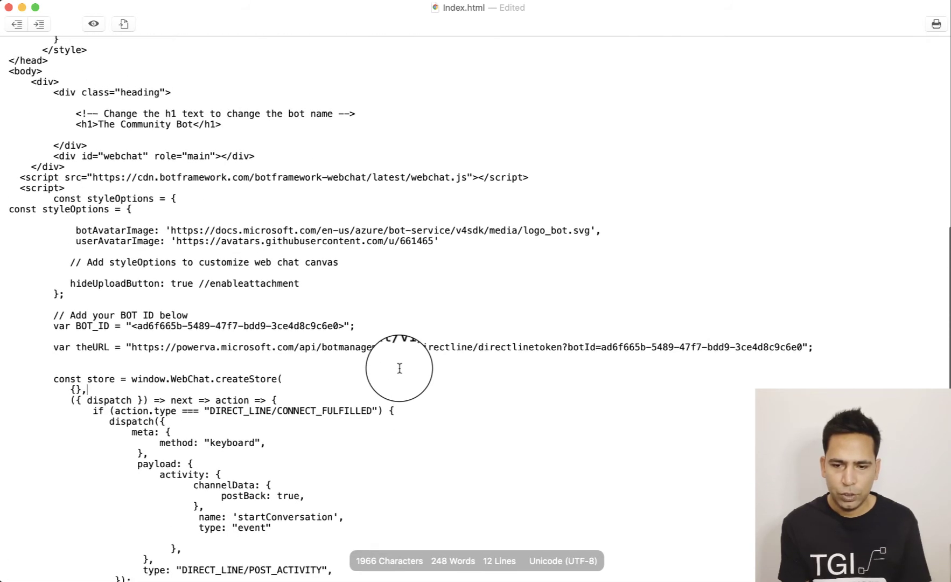
{"action": "scroll", "coordinate": [399, 368], "scroll_direction": "up", "scroll_amount": 4}
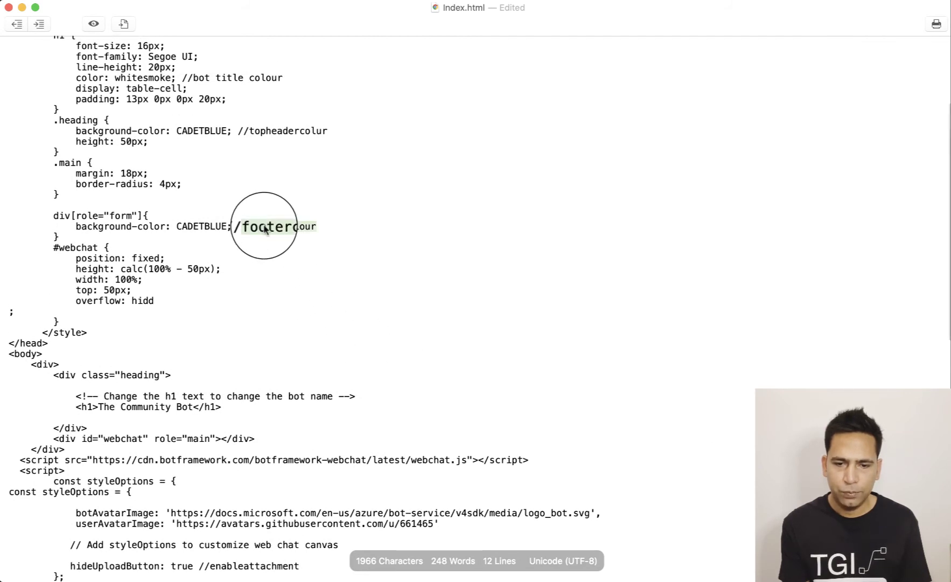
{"action": "double_click", "coordinate": [290, 131]}
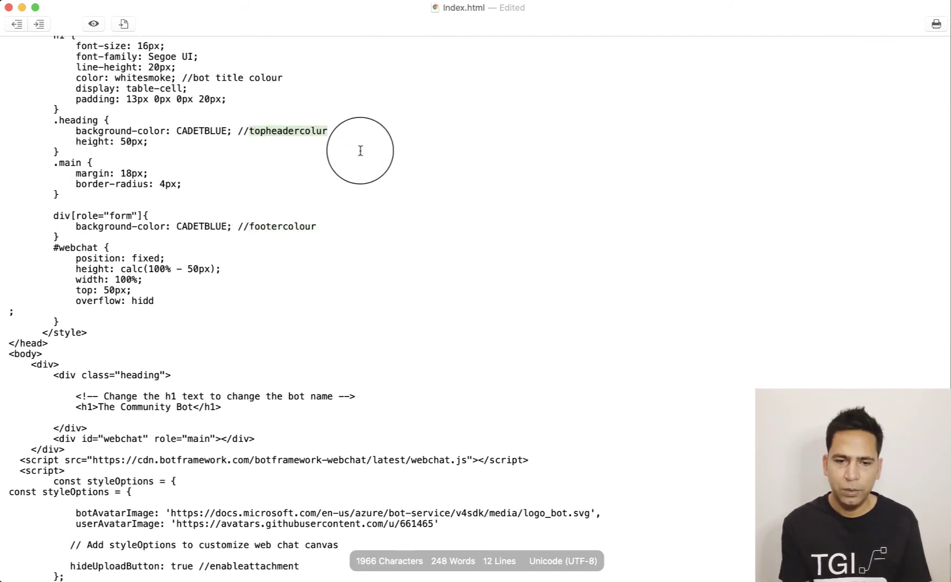
{"action": "scroll", "coordinate": [361, 151], "scroll_direction": "up", "scroll_amount": 3}
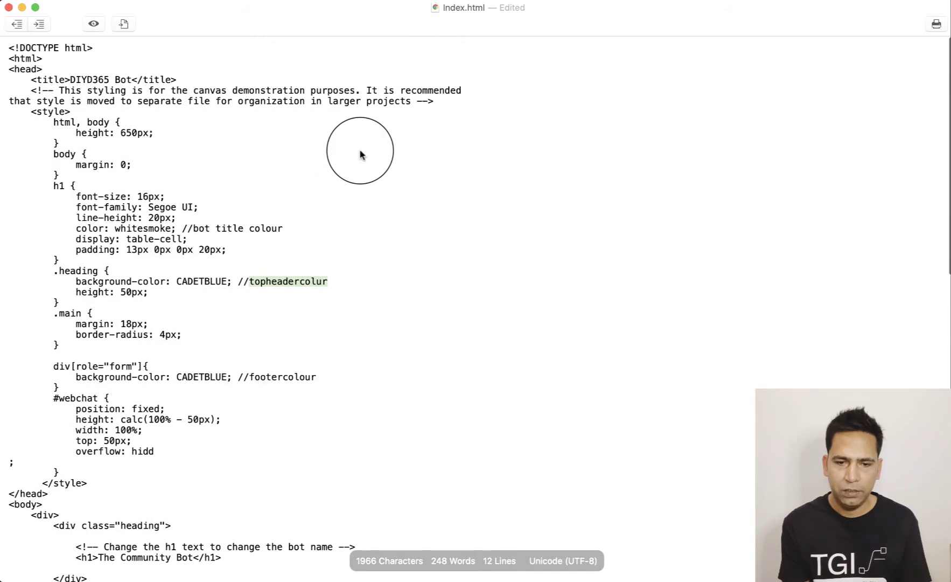
{"action": "scroll", "coordinate": [360, 155], "scroll_direction": "down", "scroll_amount": 3}
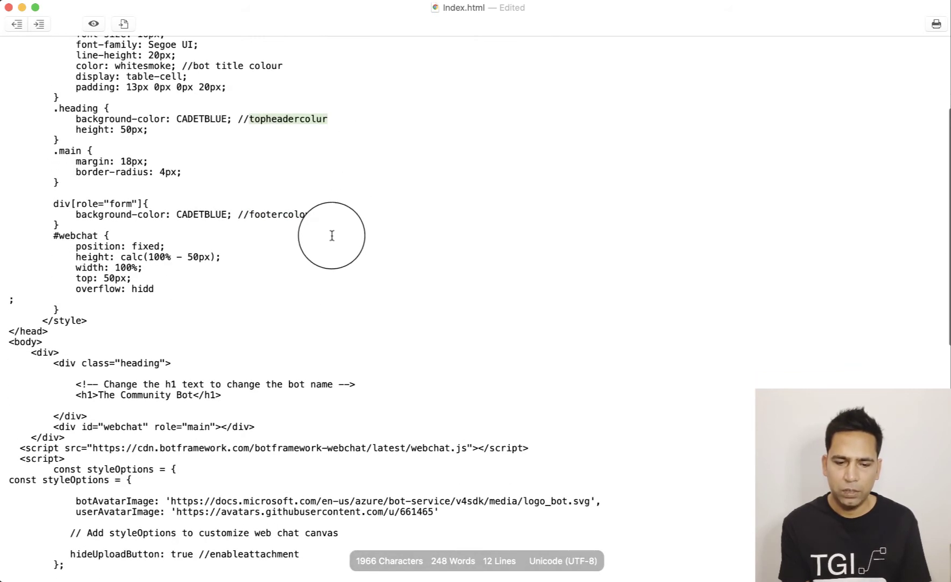
{"action": "scroll", "coordinate": [332, 235], "scroll_direction": "down", "scroll_amount": 3}
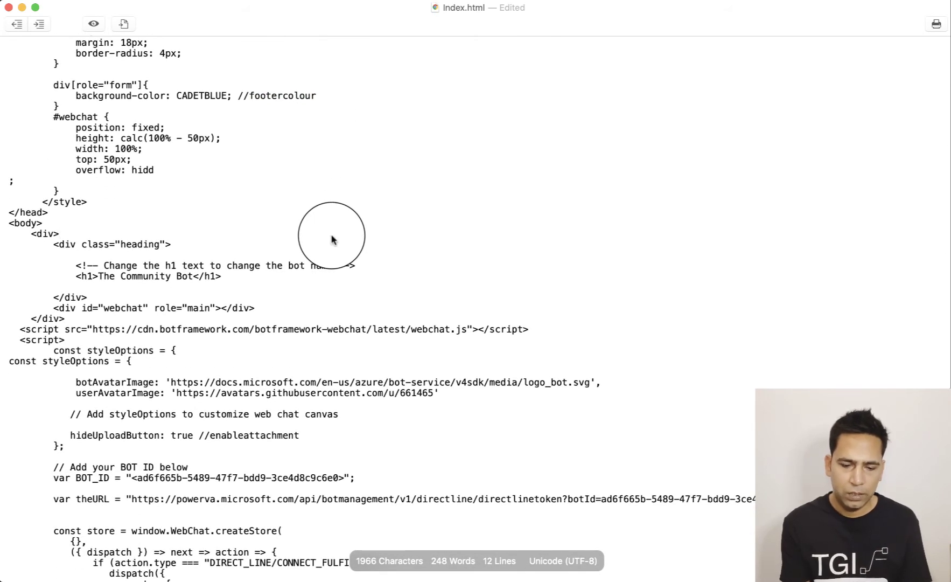
Step: Select the entire index.html code for copying
{"action": "left_click", "coordinate": [279, 295]}
{"action": "key", "text": "super+a"}
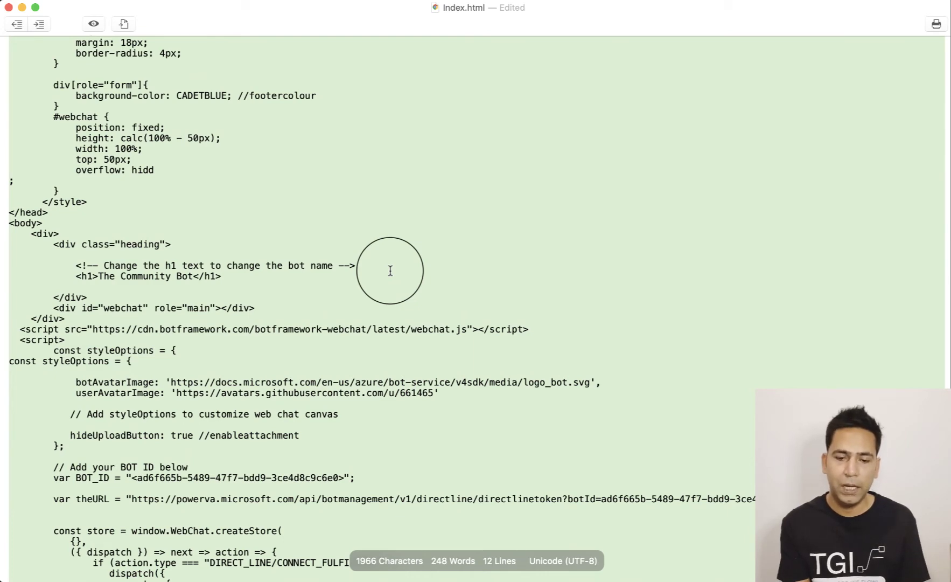
{"action": "scroll", "coordinate": [390, 274], "scroll_direction": "down", "scroll_amount": 3}
{"action": "scroll", "coordinate": [319, 408], "scroll_direction": "down", "scroll_amount": 2}
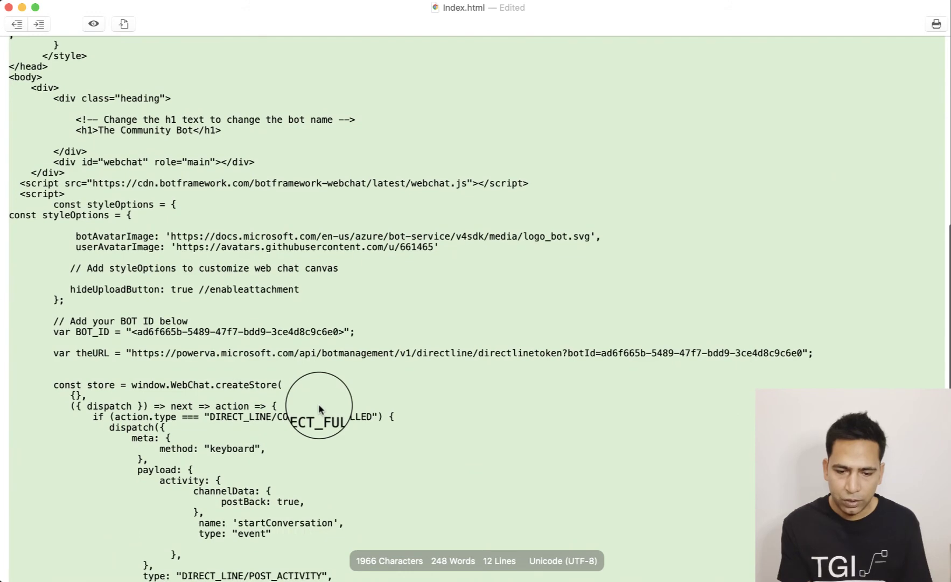
{"action": "scroll", "coordinate": [319, 408], "scroll_direction": "down", "scroll_amount": 6}
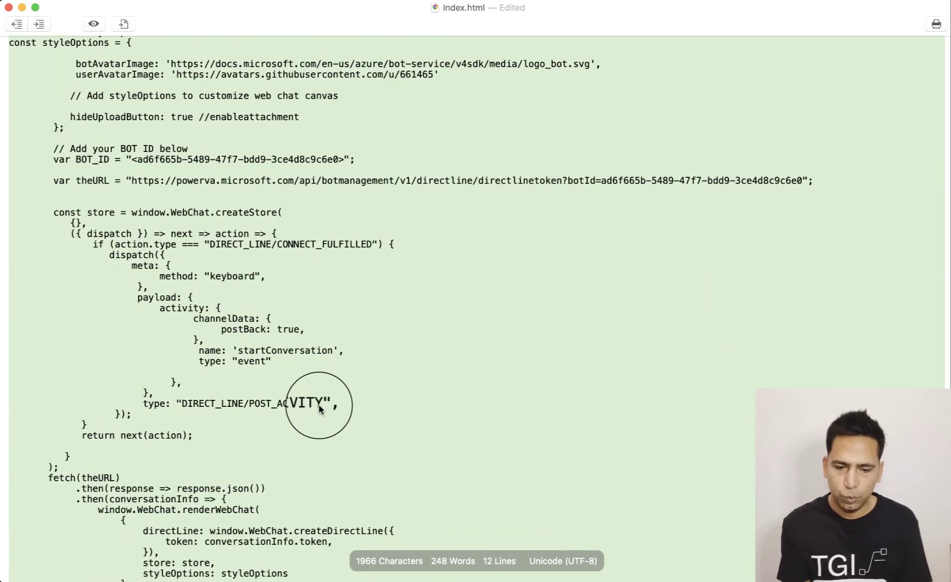
{"action": "scroll", "coordinate": [319, 408], "scroll_direction": "down", "scroll_amount": 4}
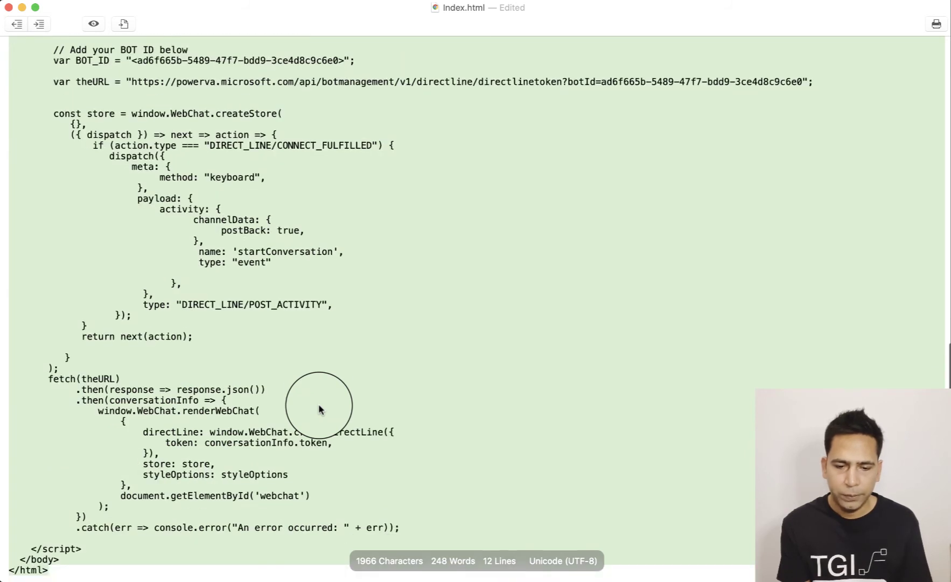
Step: Switch to the Chrome window with the Portal Management web page record
{"action": "mouse_move", "coordinate": [14, 210]}
{"action": "right_click", "coordinate": [27, 75]}
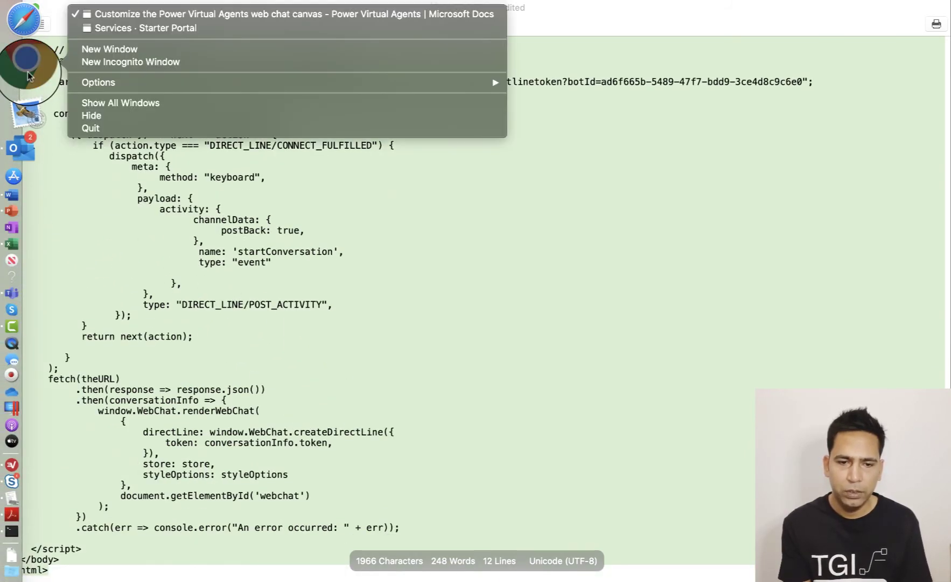
{"action": "left_click", "coordinate": [117, 27]}
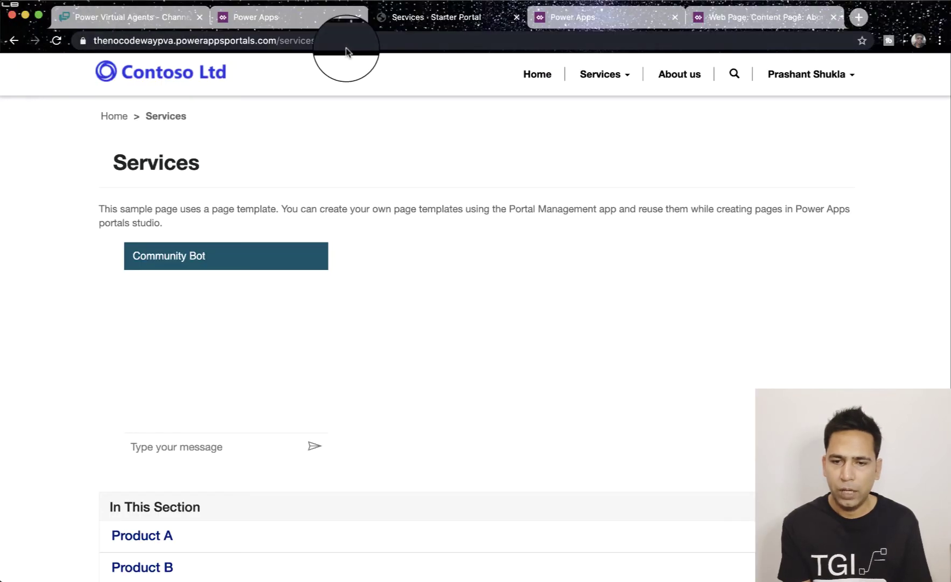
{"action": "left_click", "coordinate": [751, 16]}
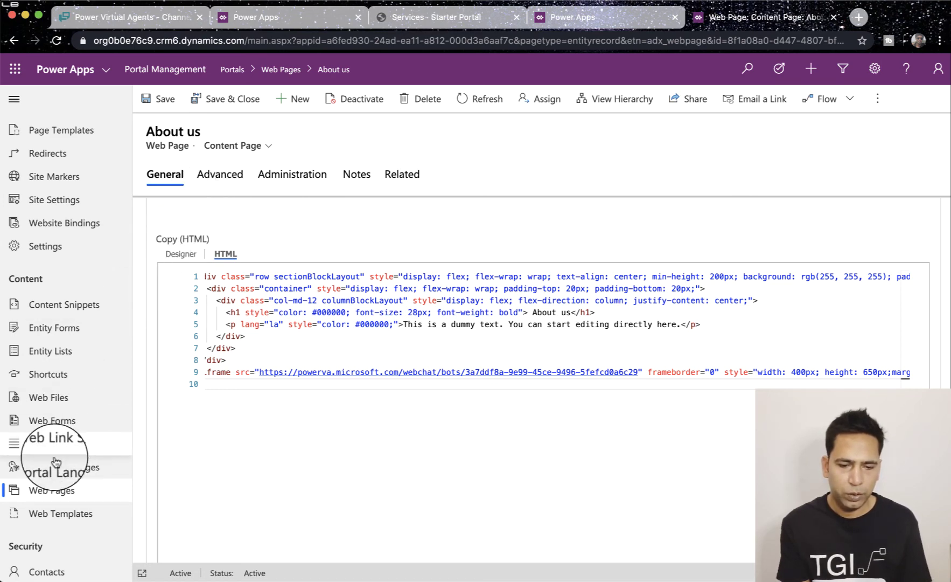
Step: Open the Services web page and its localized Services content record
{"action": "left_click", "coordinate": [50, 490]}
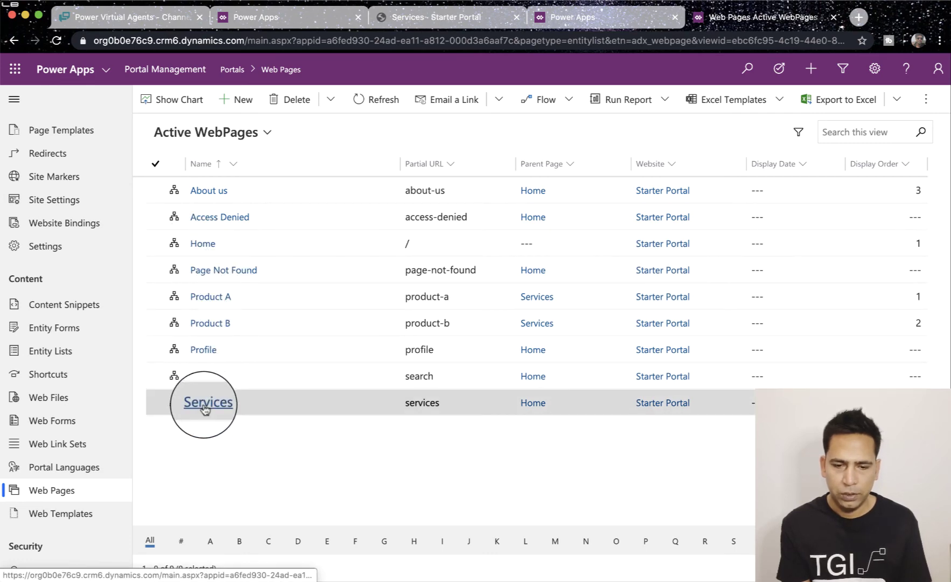
{"action": "left_click", "coordinate": [205, 408]}
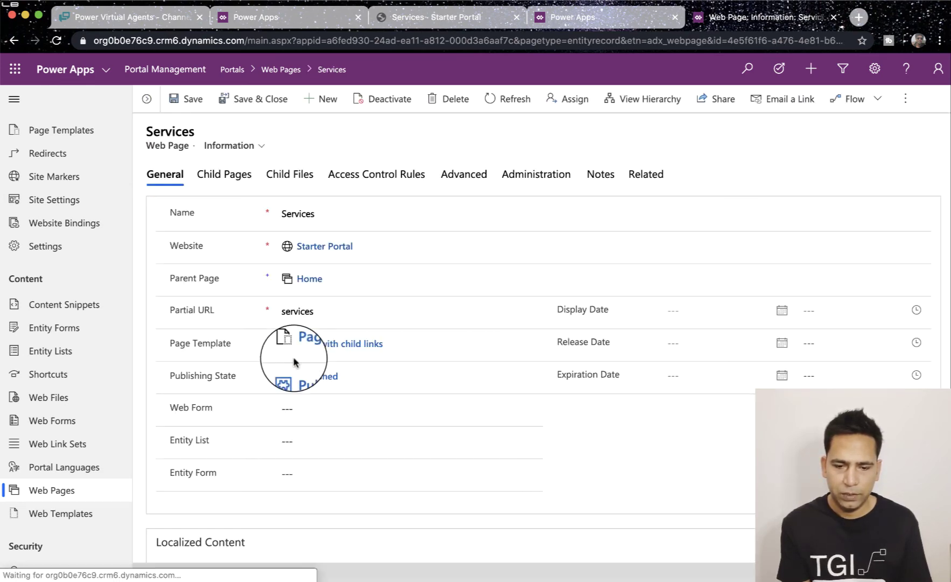
{"action": "scroll", "coordinate": [294, 362], "scroll_direction": "down", "scroll_amount": 5}
{"action": "left_click", "coordinate": [218, 373]}
{"action": "scroll", "coordinate": [294, 383], "scroll_direction": "down", "scroll_amount": 7}
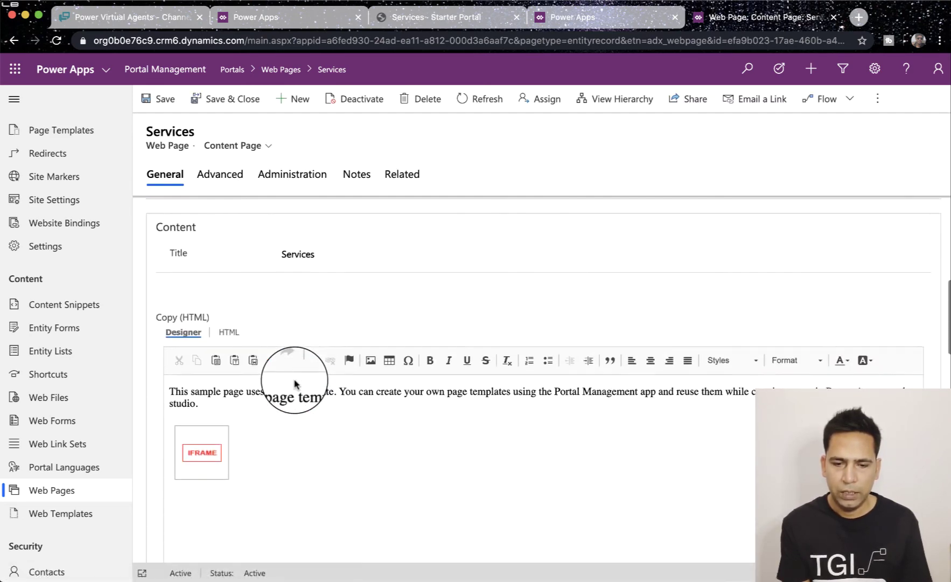
{"action": "scroll", "coordinate": [295, 384], "scroll_direction": "down", "scroll_amount": 1}
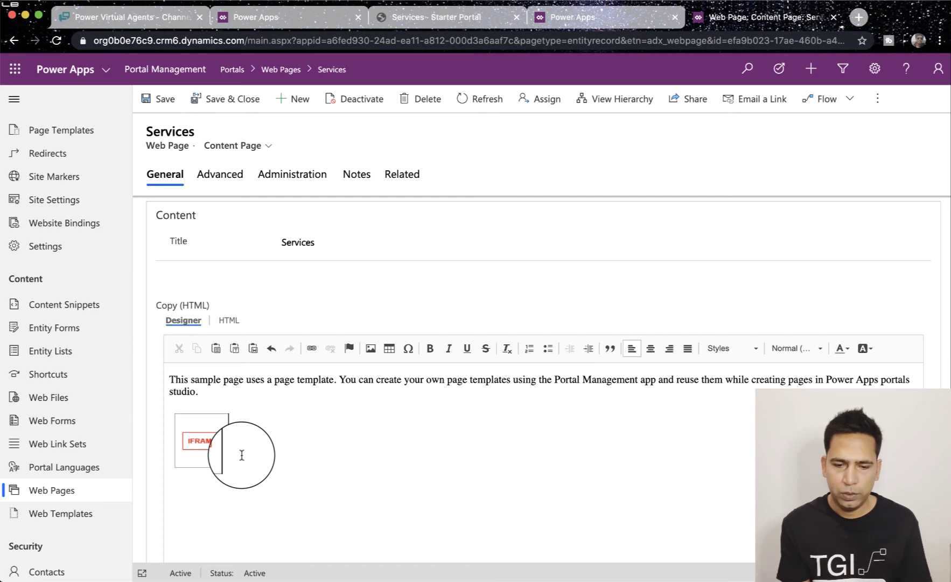
Step: Replace the Copy (HTML) source with the pasted web chat script, then save the record
{"action": "left_click", "coordinate": [228, 321]}
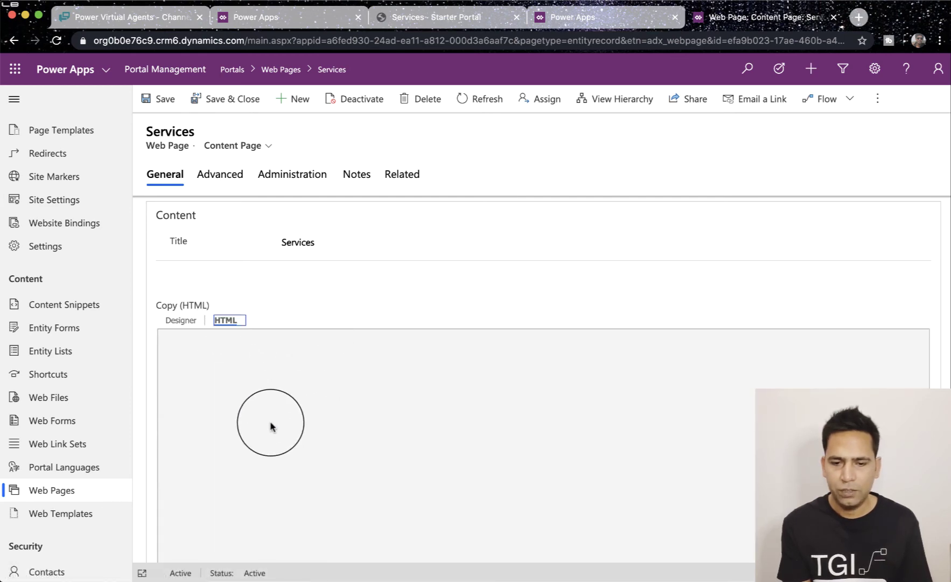
{"action": "key", "text": "super+a"}
{"action": "key", "text": "super+v"}
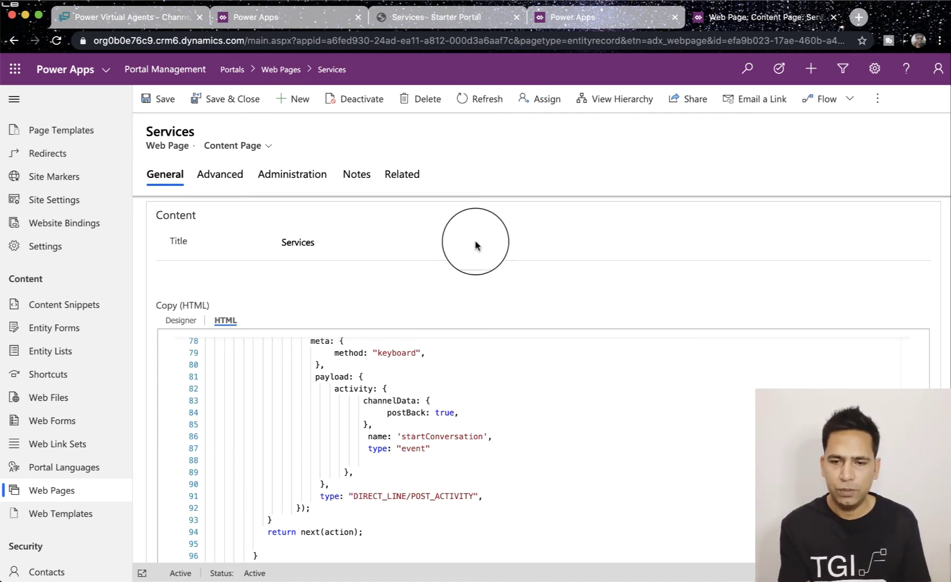
{"action": "scroll", "coordinate": [514, 381], "scroll_direction": "up", "scroll_amount": 8}
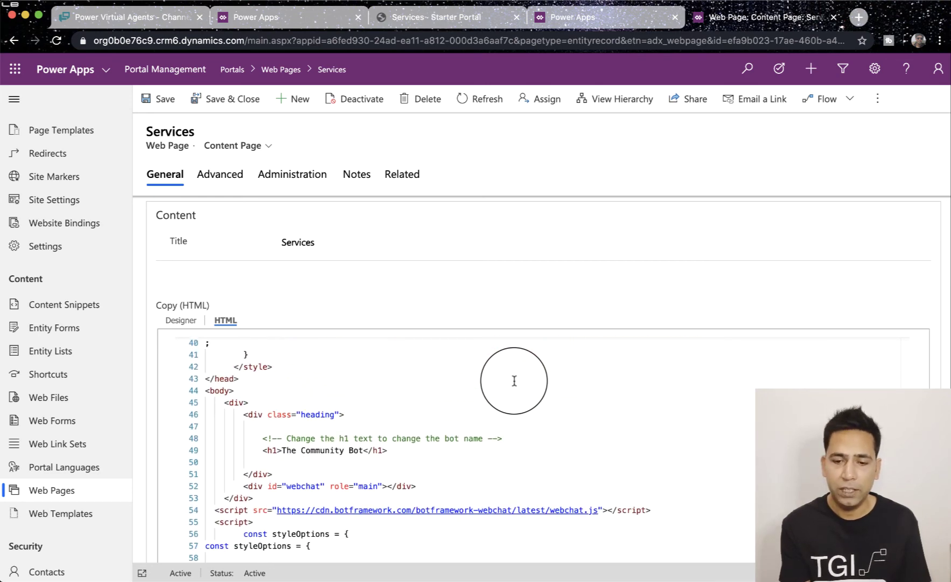
{"action": "scroll", "coordinate": [515, 381], "scroll_direction": "down", "scroll_amount": 8}
{"action": "scroll", "coordinate": [514, 381], "scroll_direction": "down", "scroll_amount": 5}
{"action": "scroll", "coordinate": [514, 380], "scroll_direction": "up", "scroll_amount": 5}
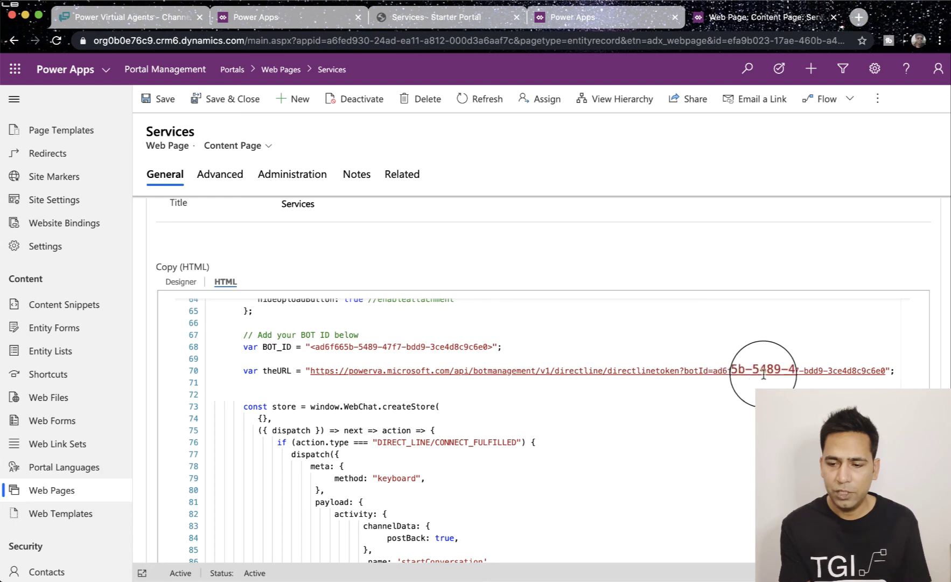
{"action": "scroll", "coordinate": [574, 454], "scroll_direction": "down", "scroll_amount": 1}
{"action": "scroll", "coordinate": [573, 454], "scroll_direction": "up", "scroll_amount": 3}
{"action": "scroll", "coordinate": [394, 423], "scroll_direction": "up", "scroll_amount": 3}
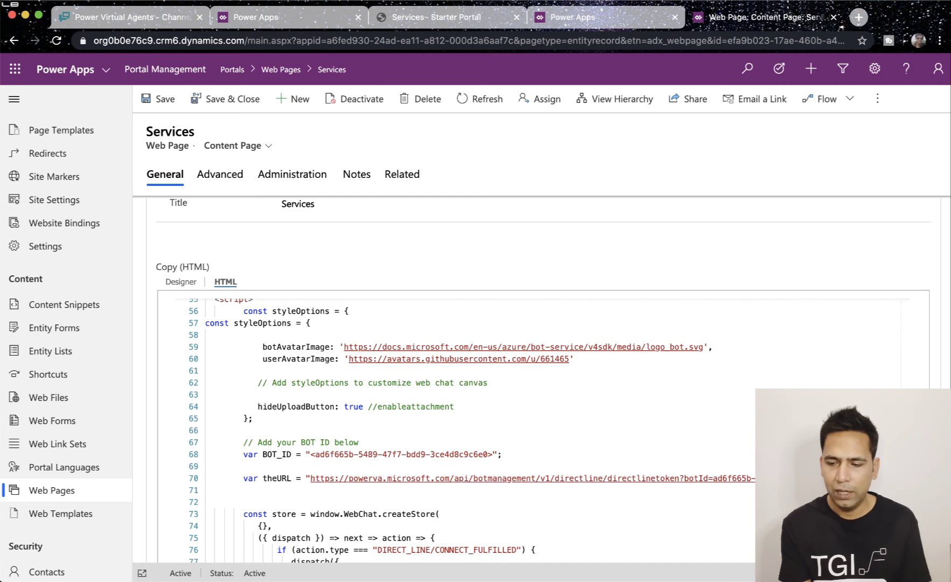
{"action": "key", "text": "ctrl+s"}
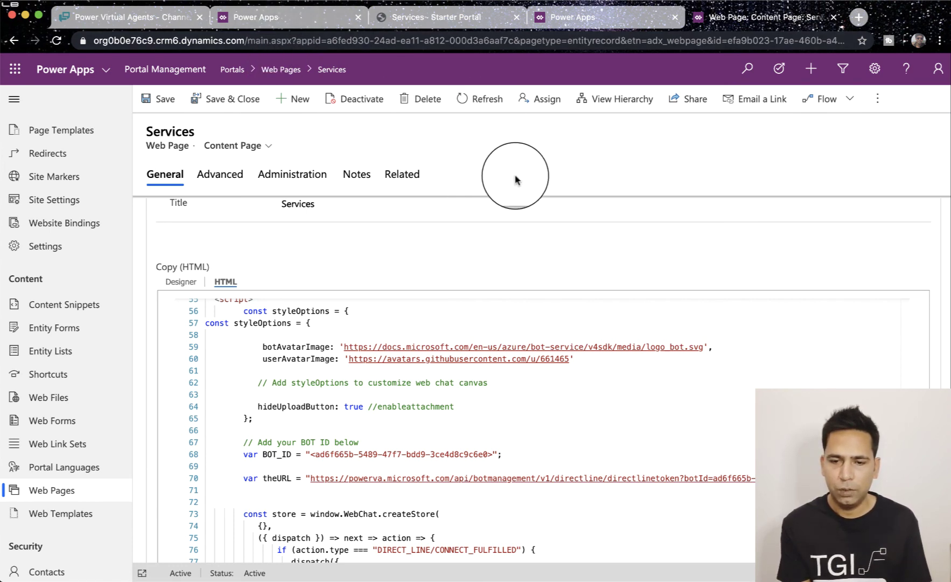
Step: Sync the configuration in Portal Studio and reload the live Services page to see the bot greeting
{"action": "left_click", "coordinate": [280, 23]}
{"action": "left_click", "coordinate": [765, 101]}
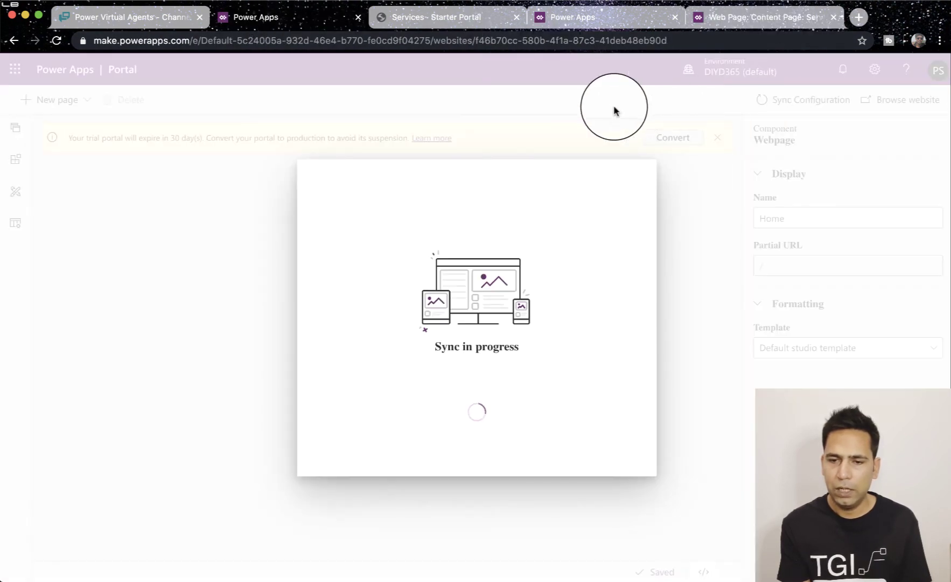
{"action": "left_click", "coordinate": [452, 24]}
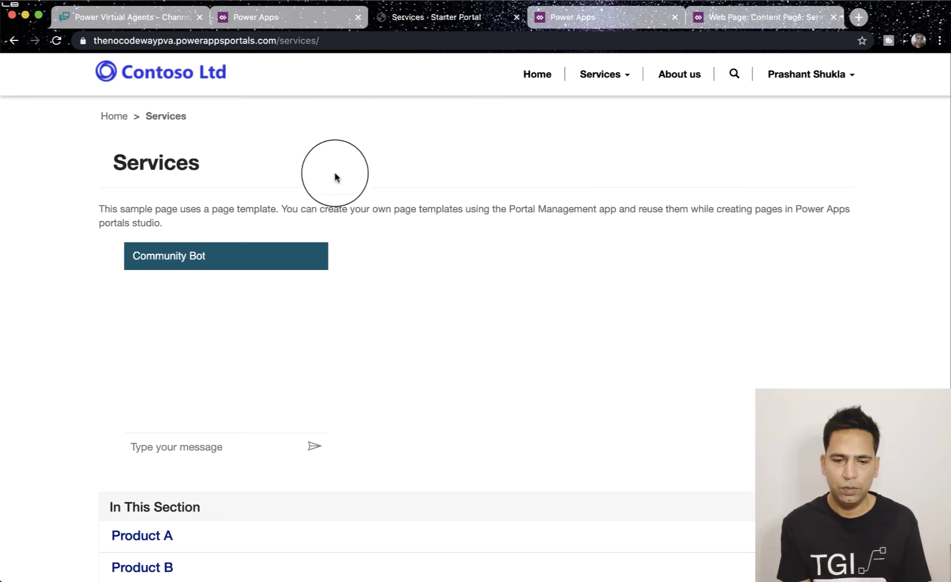
{"action": "key", "text": "super+r"}
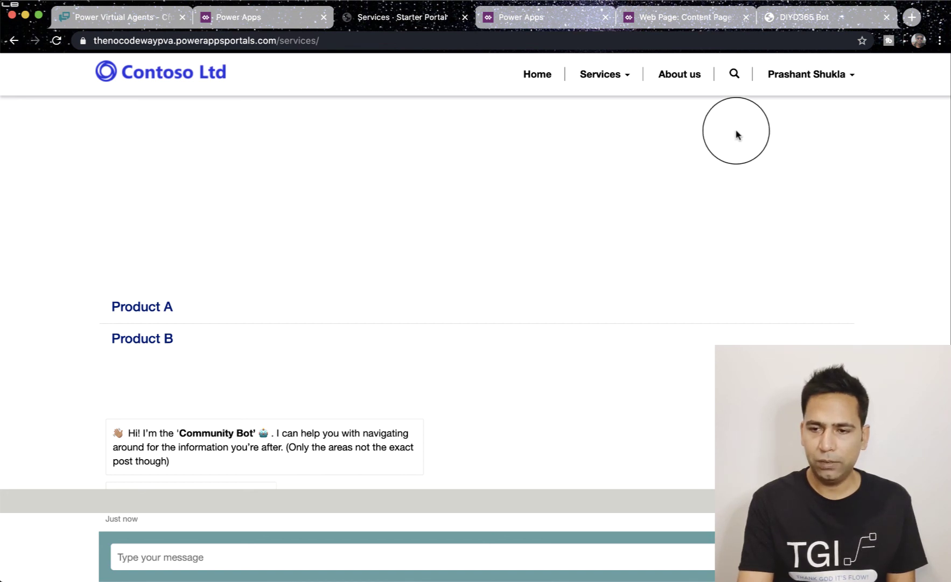
Step: Reload the local DIYD365 Bot page and answer the bot's name question with a name
{"action": "left_click", "coordinate": [797, 19]}
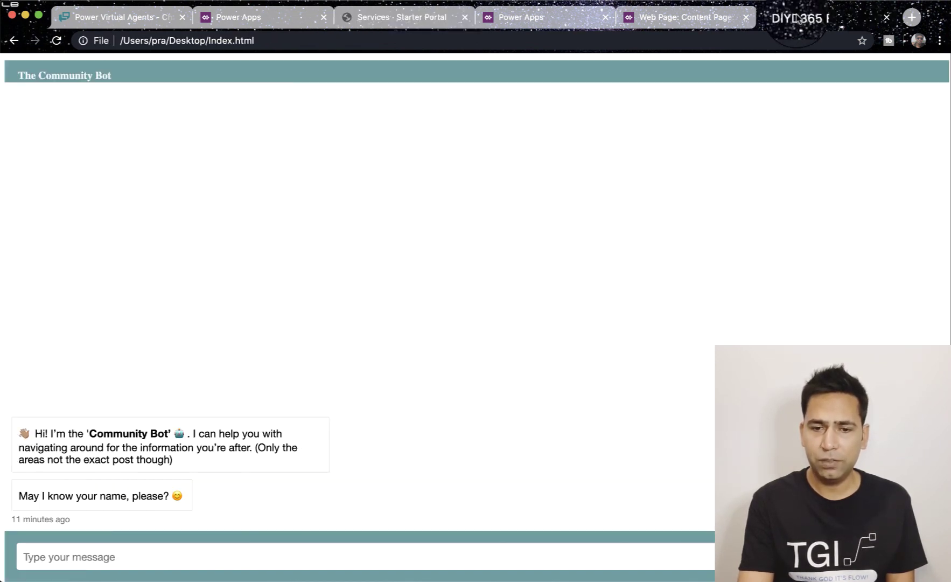
{"action": "left_click", "coordinate": [56, 40]}
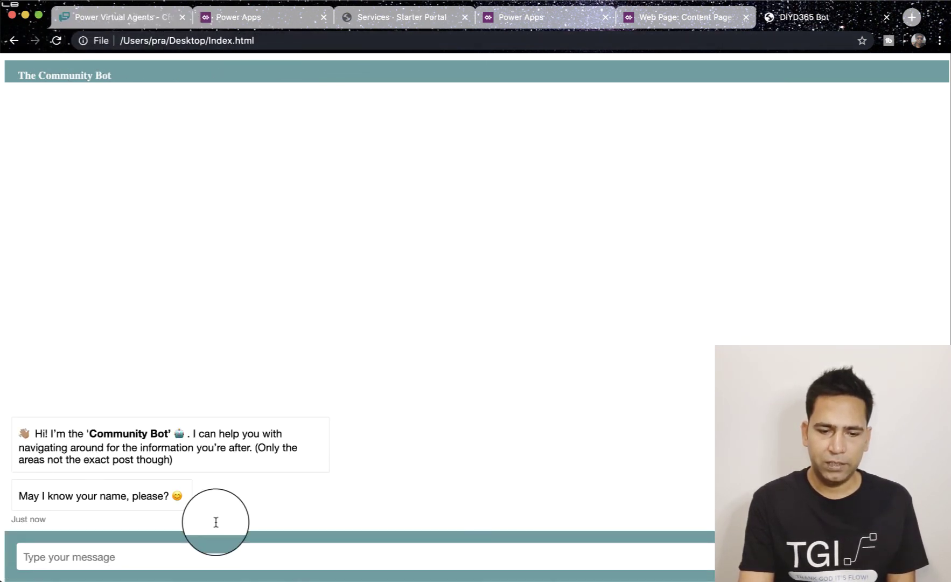
{"action": "left_click", "coordinate": [185, 556]}
{"action": "type", "text": "Prashant"}
{"action": "key", "text": "Return"}
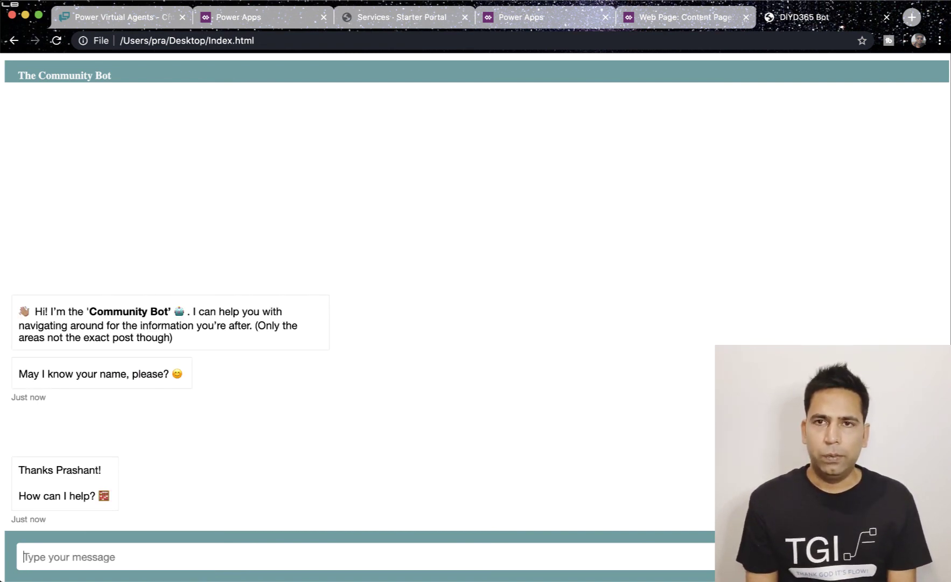